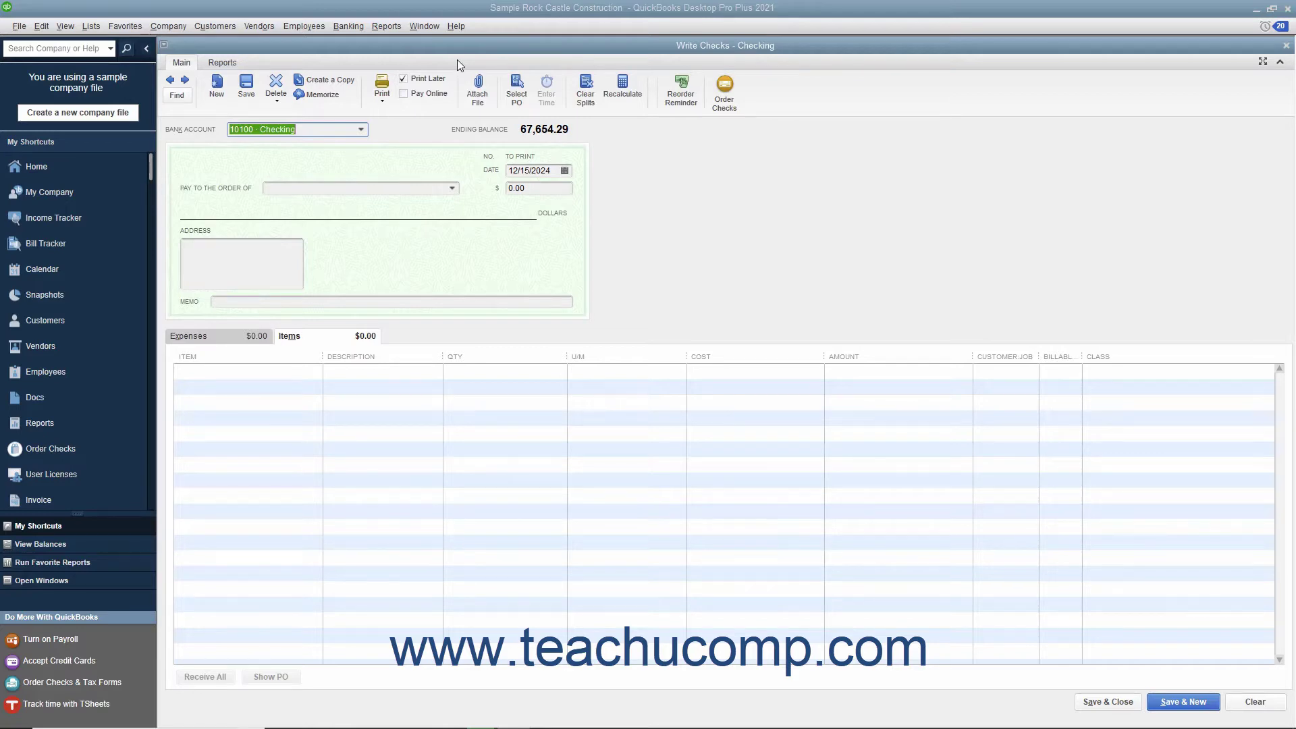
In Write Checks, page back to the $113.85 Timberloft Lumber bill payment check from 10100 Checking.
{"action": "left_click", "coordinate": [348, 25]}
{"action": "left_click", "coordinate": [348, 45]}
{"action": "left_click", "coordinate": [172, 81]}
{"action": "left_click", "coordinate": [172, 81]}
{"action": "left_click", "coordinate": [172, 81]}
{"action": "left_click", "coordinate": [172, 81]}
{"action": "left_click", "coordinate": [173, 81]}
{"action": "left_click", "coordinate": [172, 81]}
{"action": "left_click", "coordinate": [172, 81]}
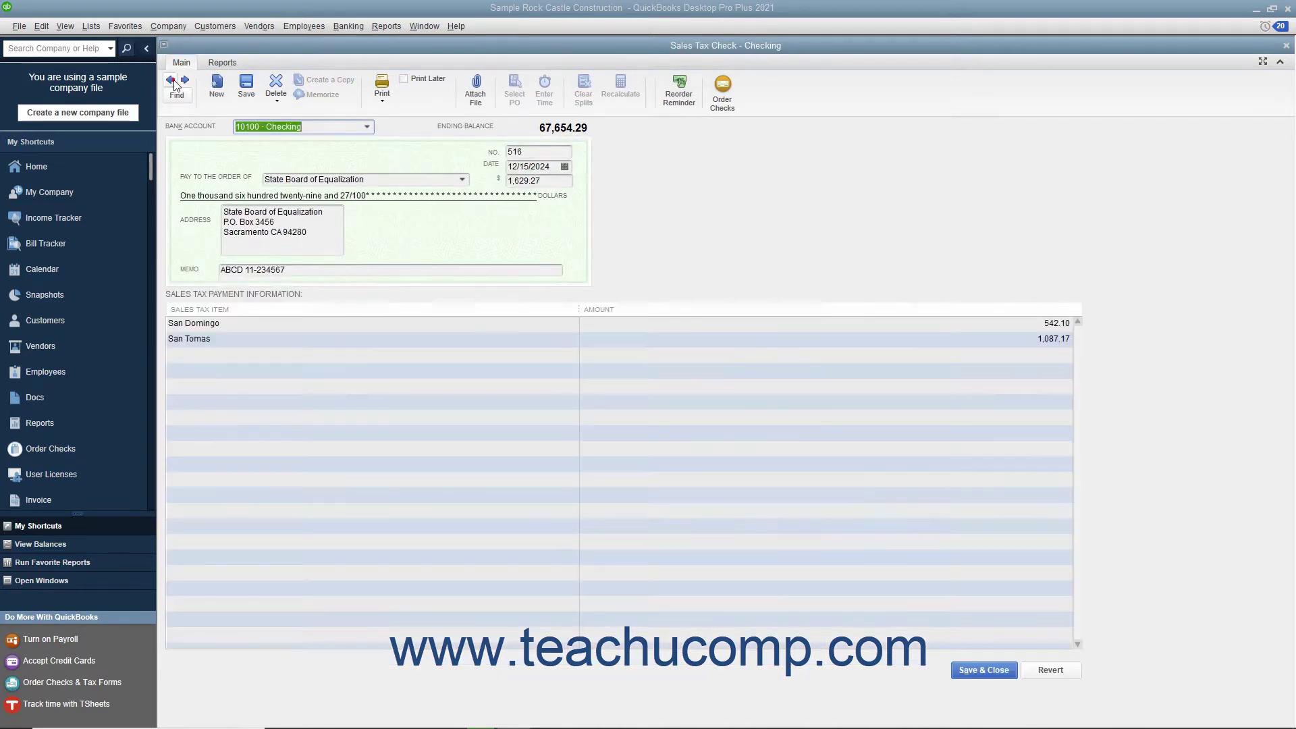
{"action": "left_click", "coordinate": [172, 81]}
{"action": "left_click", "coordinate": [172, 81]}
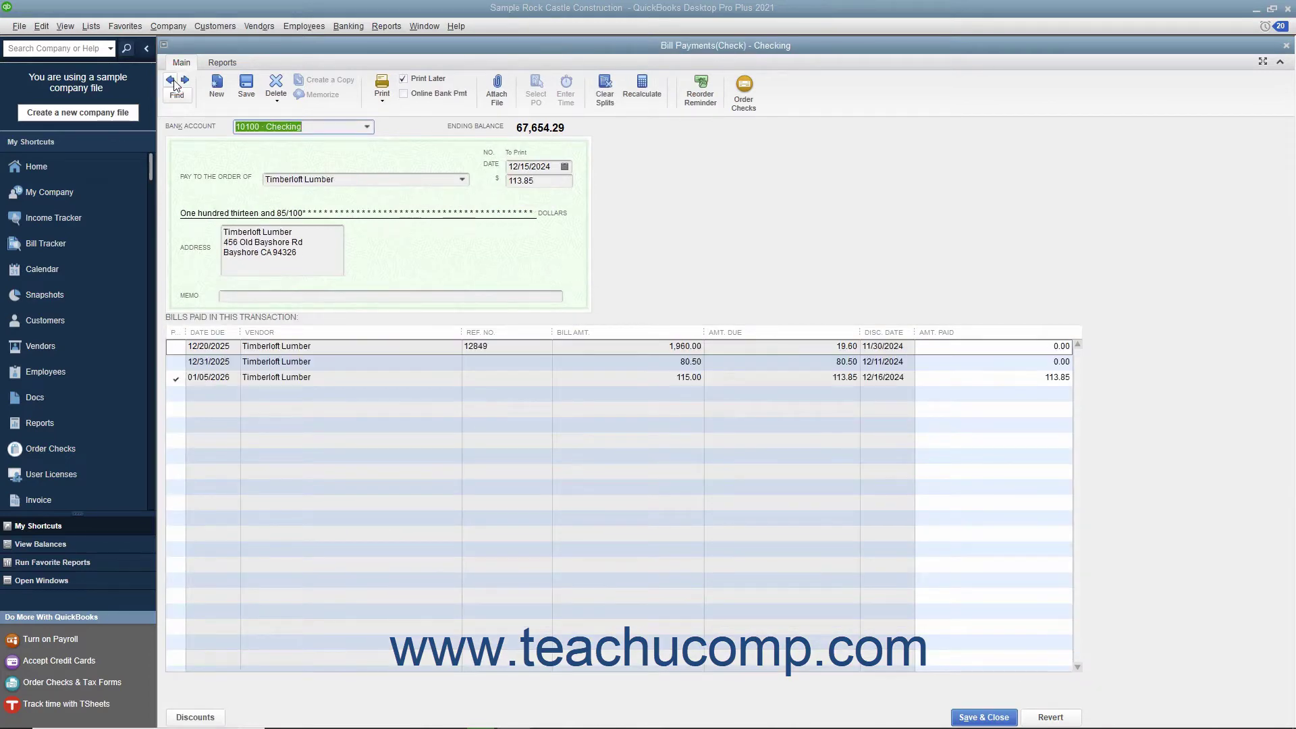
{"action": "left_click", "coordinate": [384, 102]}
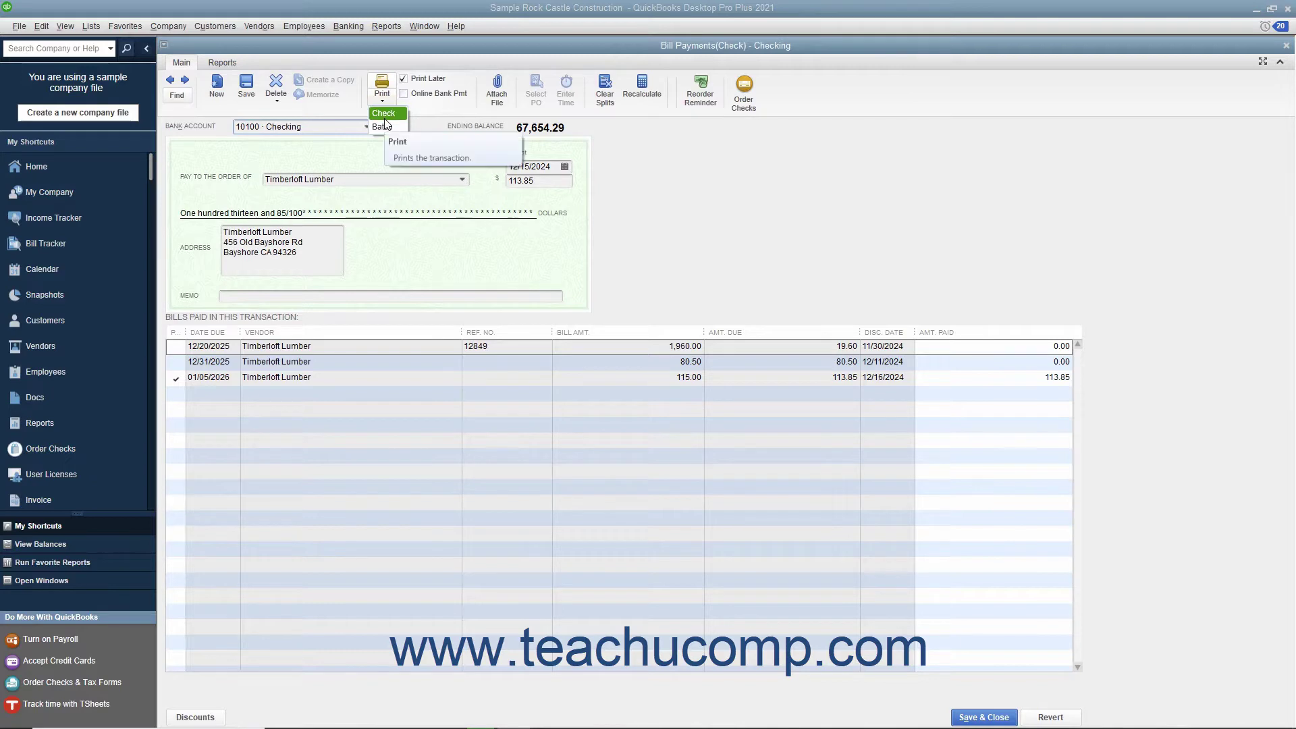
{"action": "left_click", "coordinate": [385, 118]}
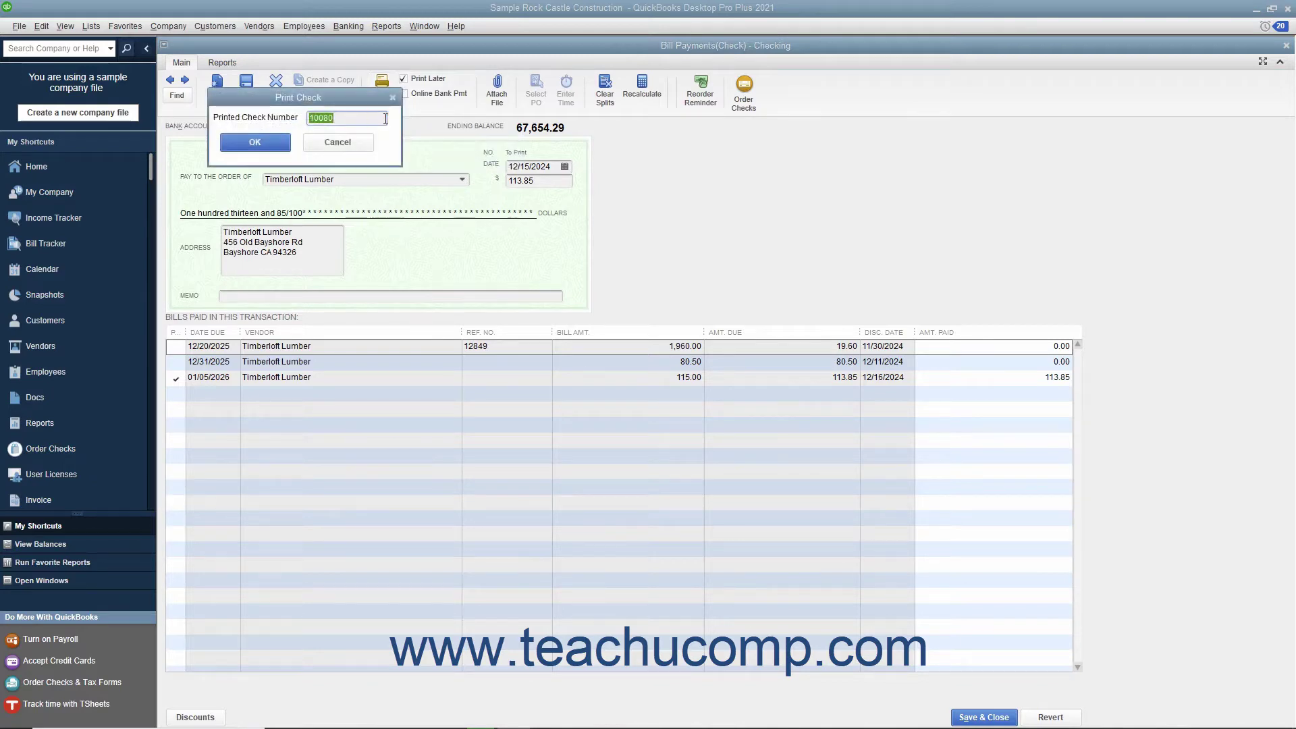
{"action": "left_click", "coordinate": [360, 114]}
{"action": "left_click", "coordinate": [283, 144]}
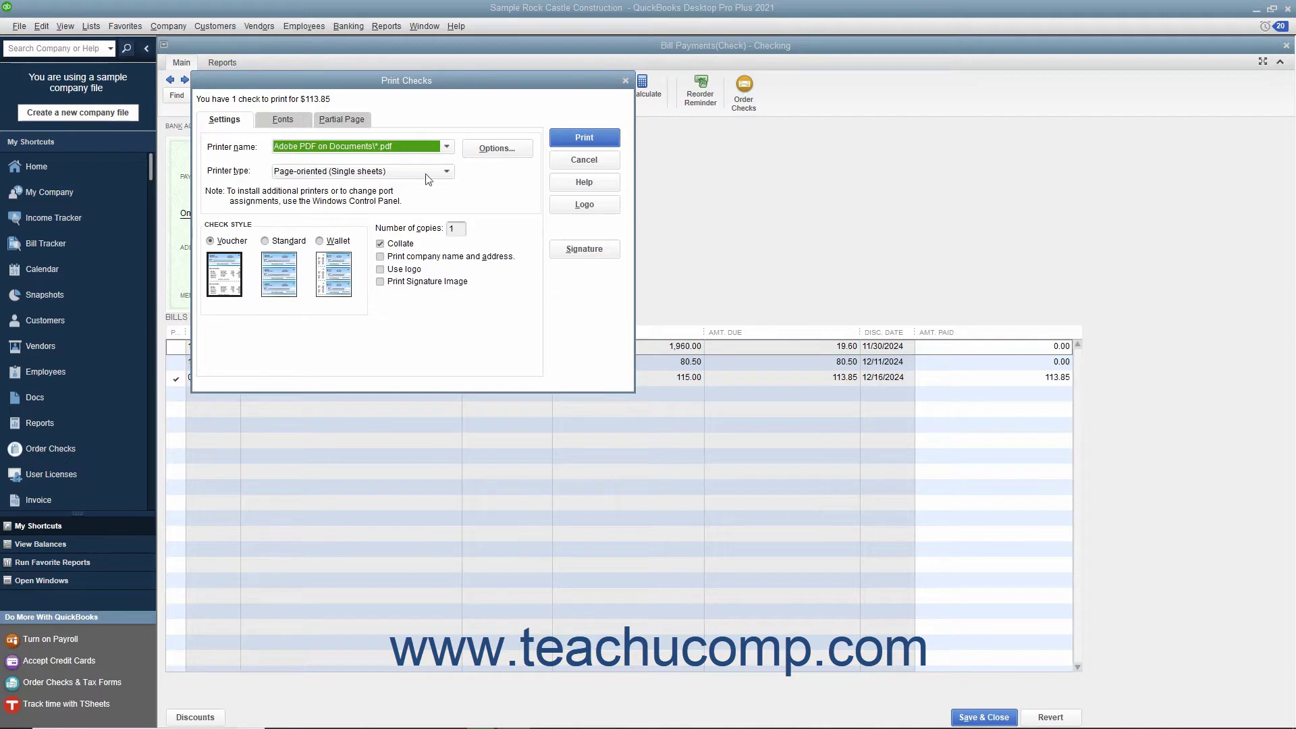
{"action": "left_click", "coordinate": [570, 162]}
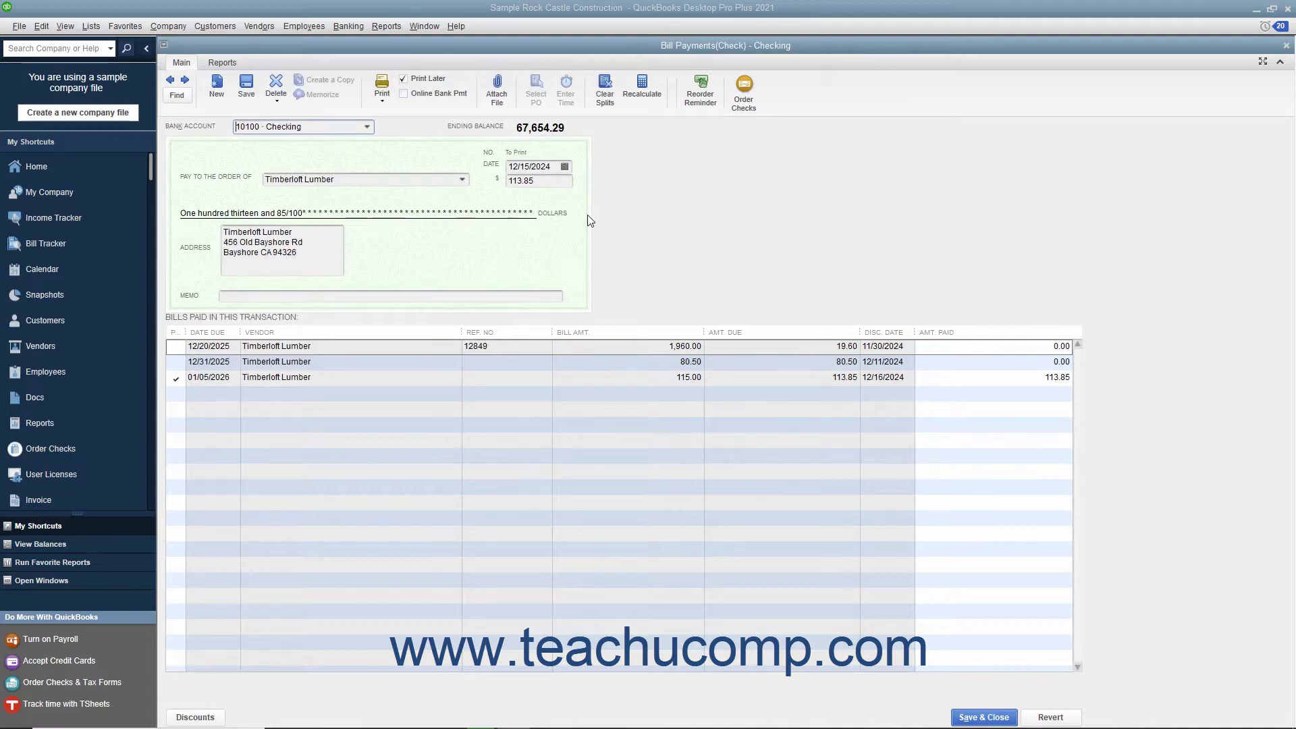
Start a batch print of checks to print, keeping all six checks selected.
{"action": "left_click", "coordinate": [386, 104]}
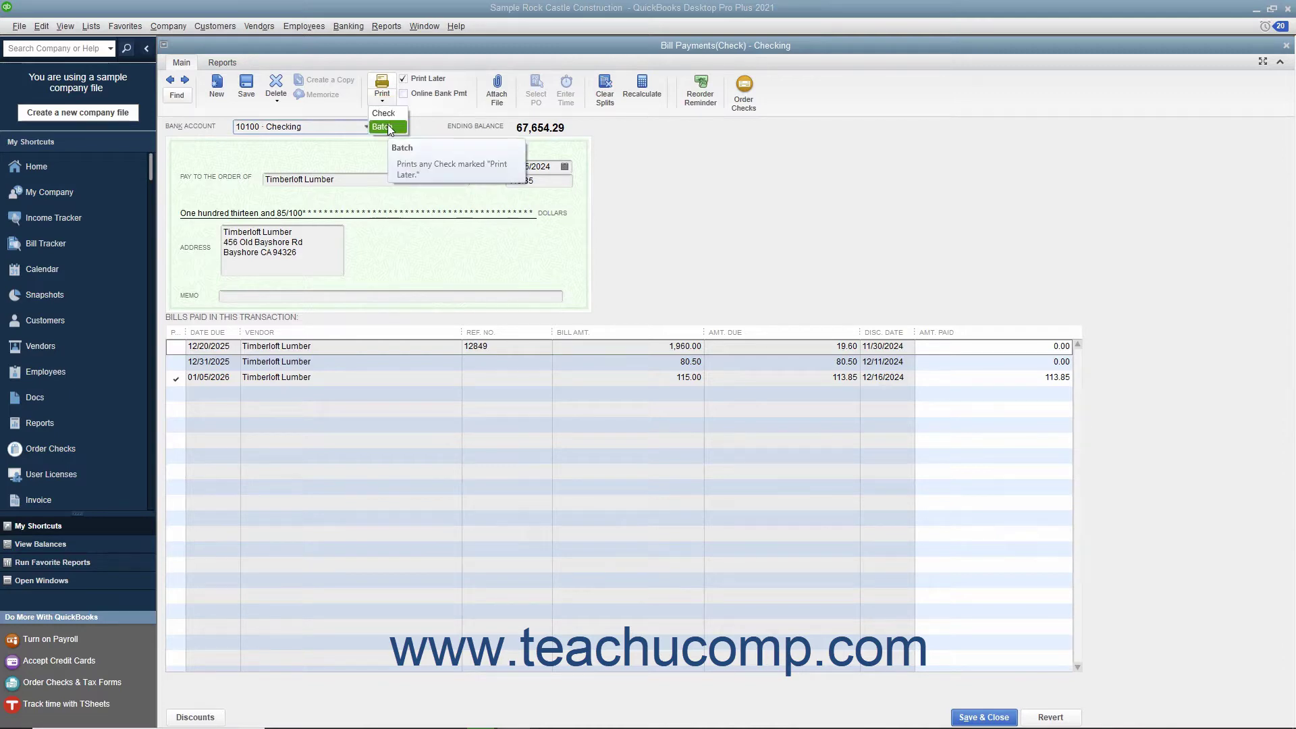
{"action": "left_click", "coordinate": [388, 126]}
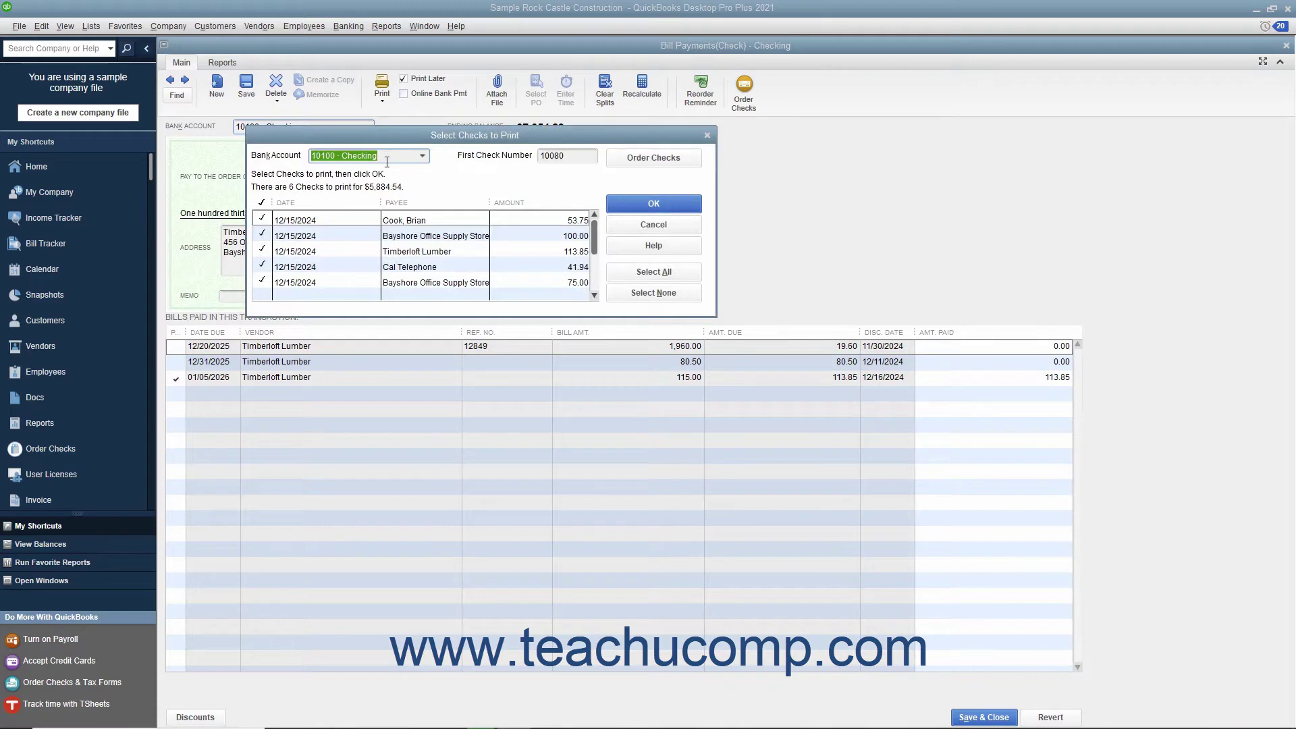
{"action": "left_click", "coordinate": [262, 219]}
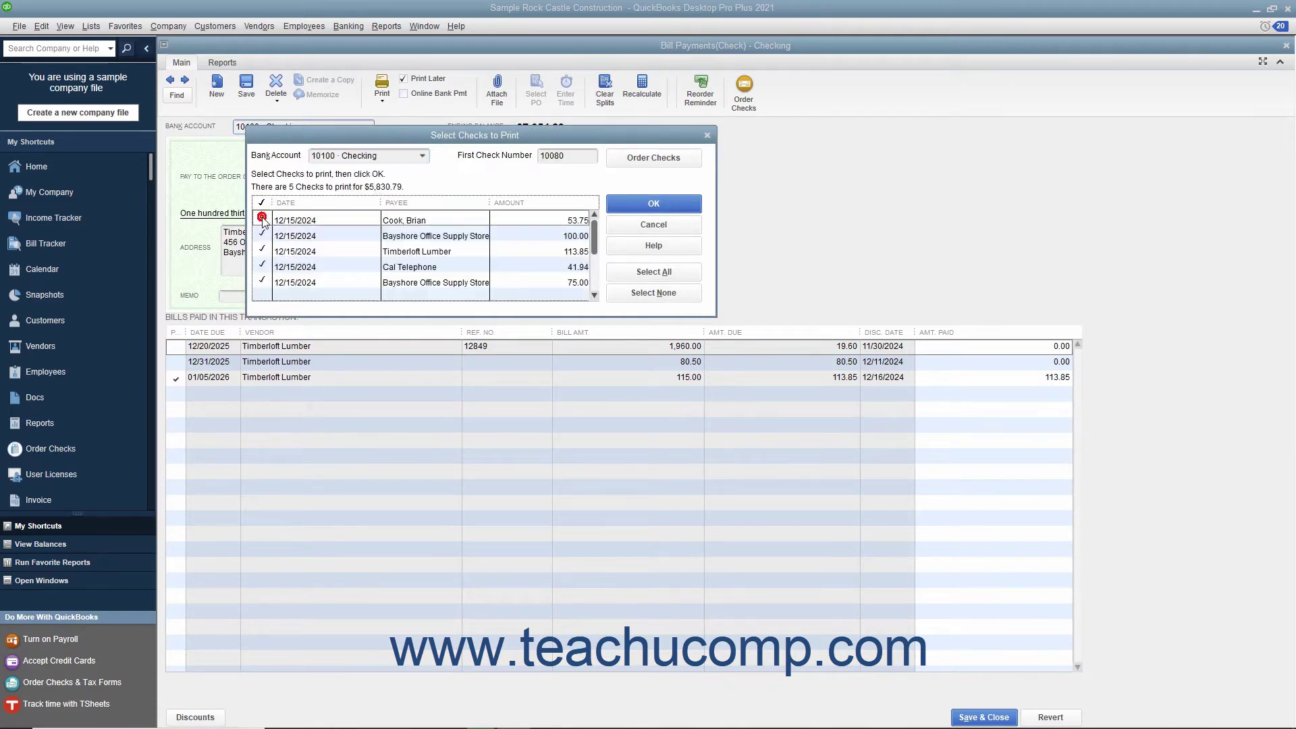
{"action": "left_click", "coordinate": [262, 220]}
Keep 10100 · Checking as the bank account, set the first check number to 517, and accept.
{"action": "left_click", "coordinate": [423, 156]}
{"action": "left_click", "coordinate": [425, 171]}
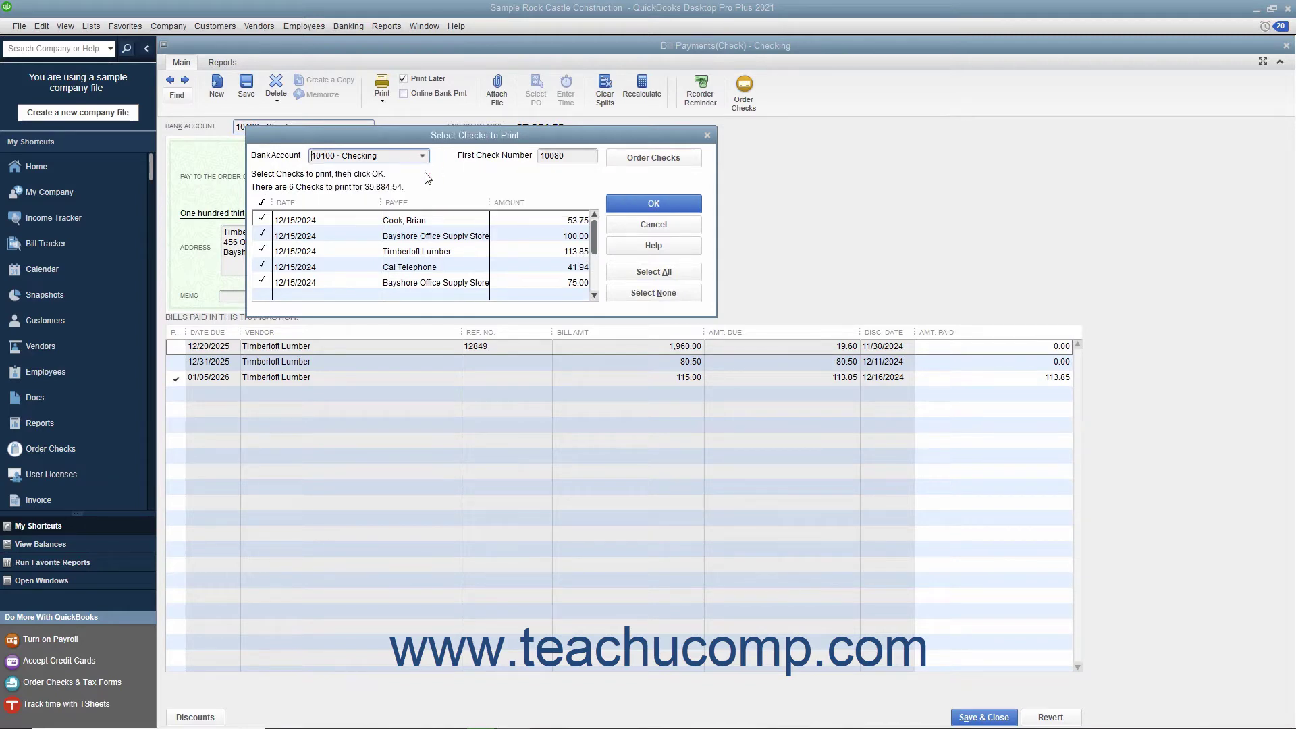
{"action": "left_click", "coordinate": [574, 157]}
{"action": "type", "text": "517"}
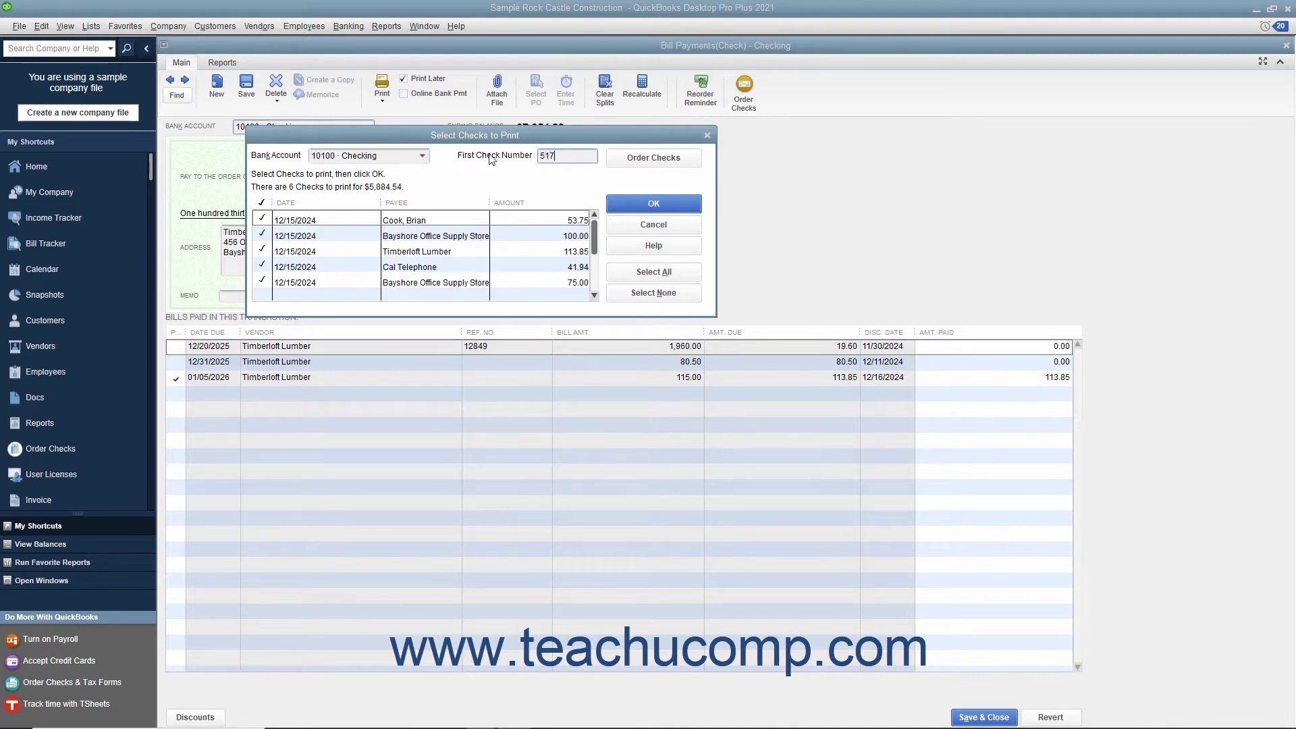
{"action": "left_click", "coordinate": [639, 204]}
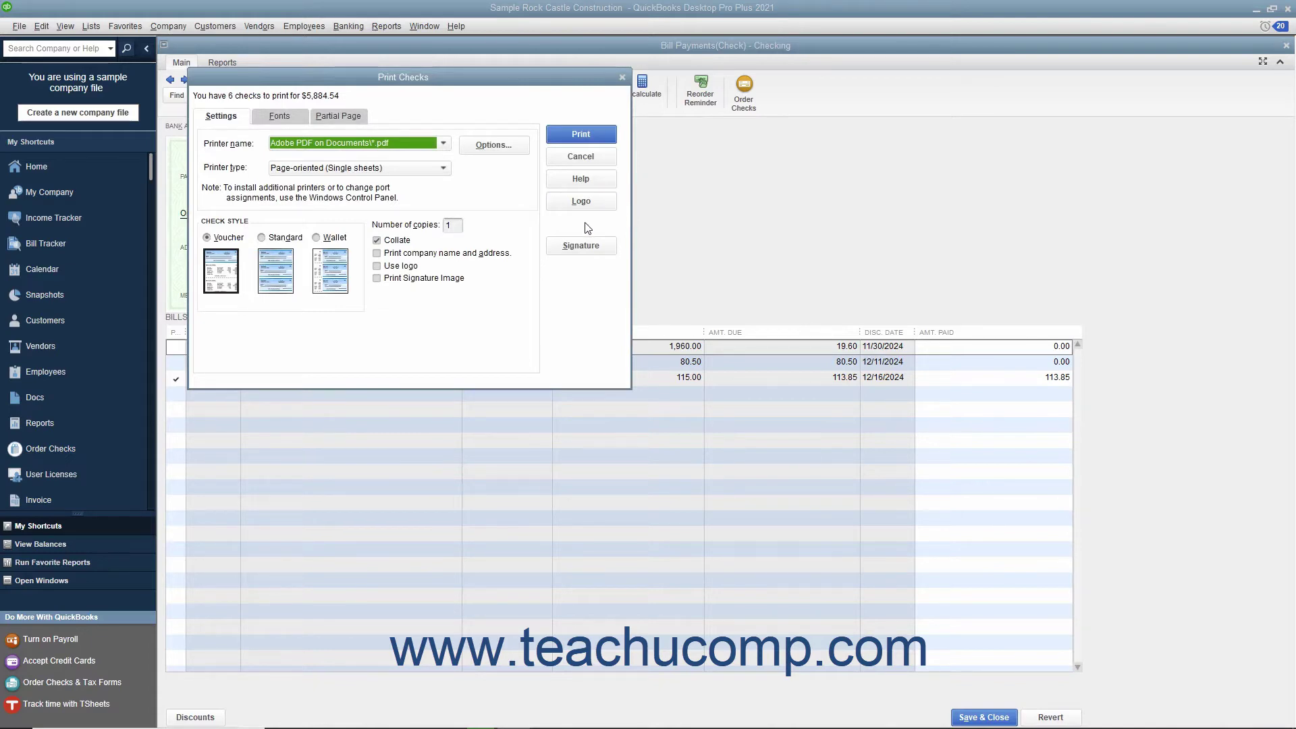
Choose the Lexmark E238 printer and look over the Fonts and Partial Page tabs.
{"action": "left_click", "coordinate": [443, 143]}
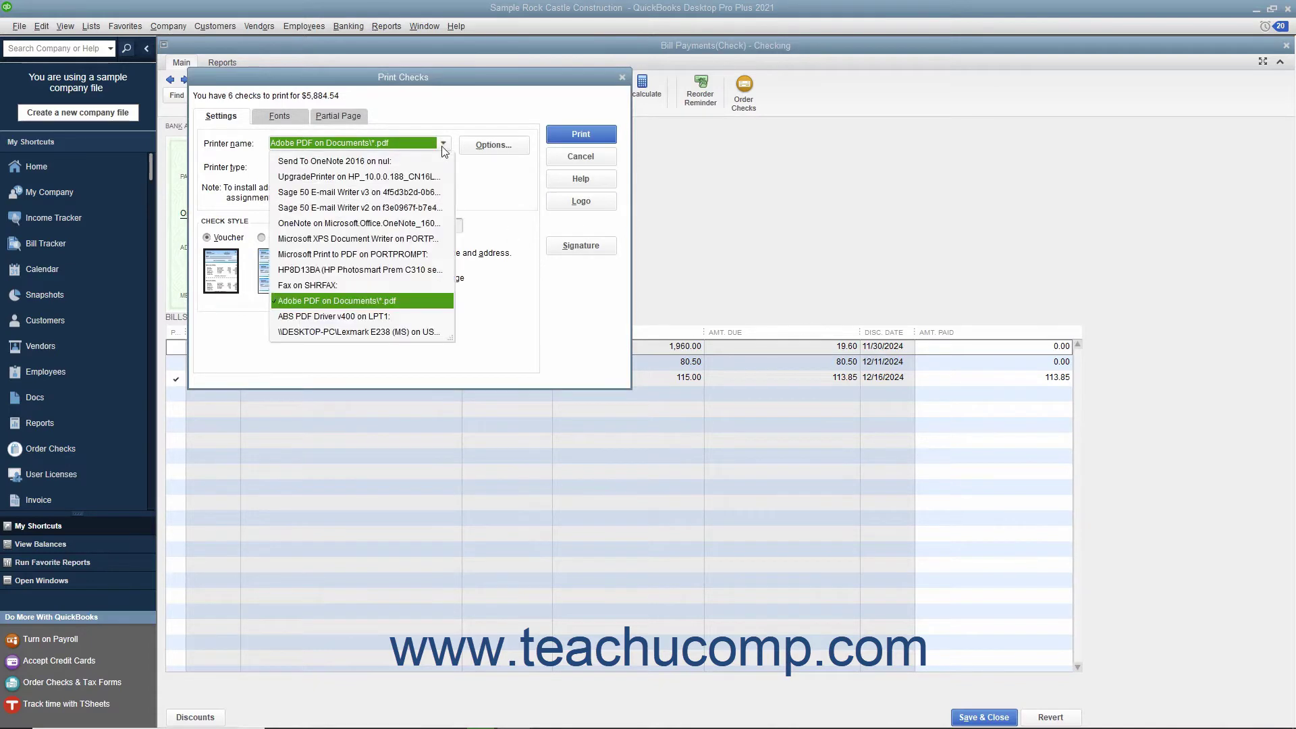
{"action": "left_click", "coordinate": [395, 332]}
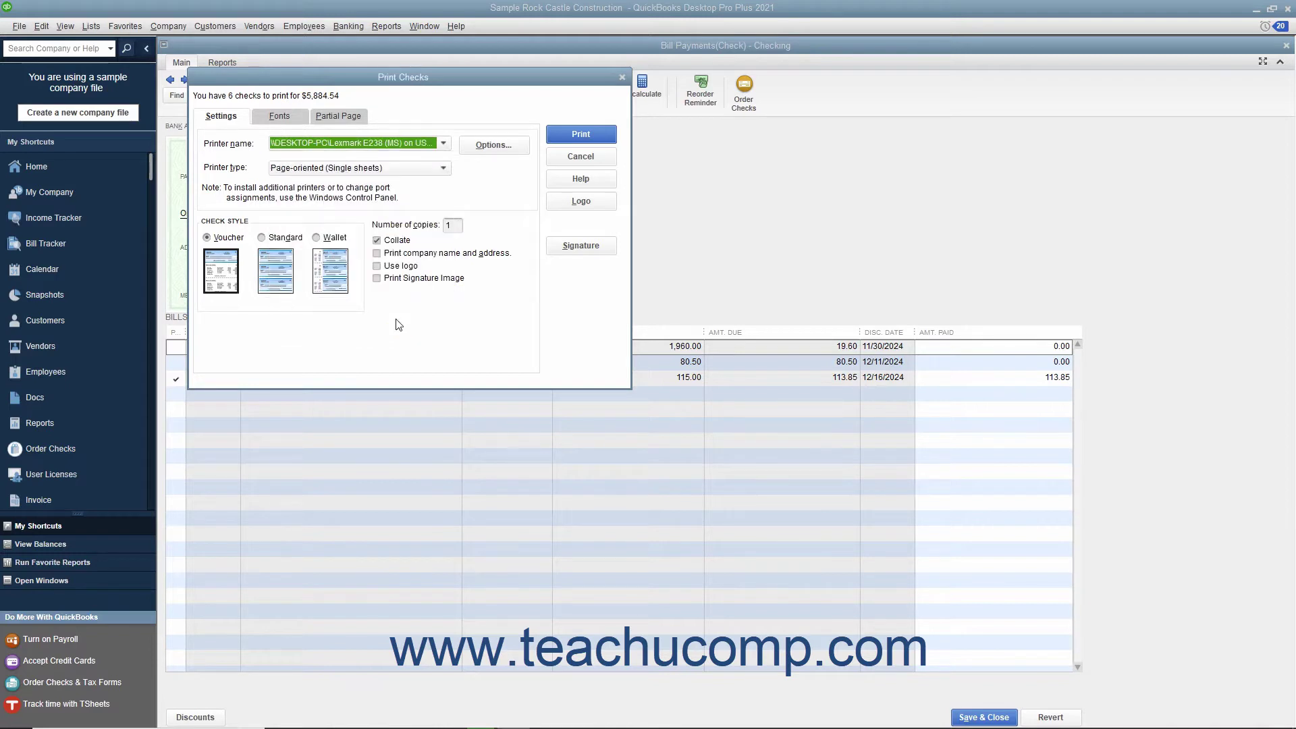
{"action": "left_click", "coordinate": [239, 120]}
{"action": "left_click", "coordinate": [277, 116]}
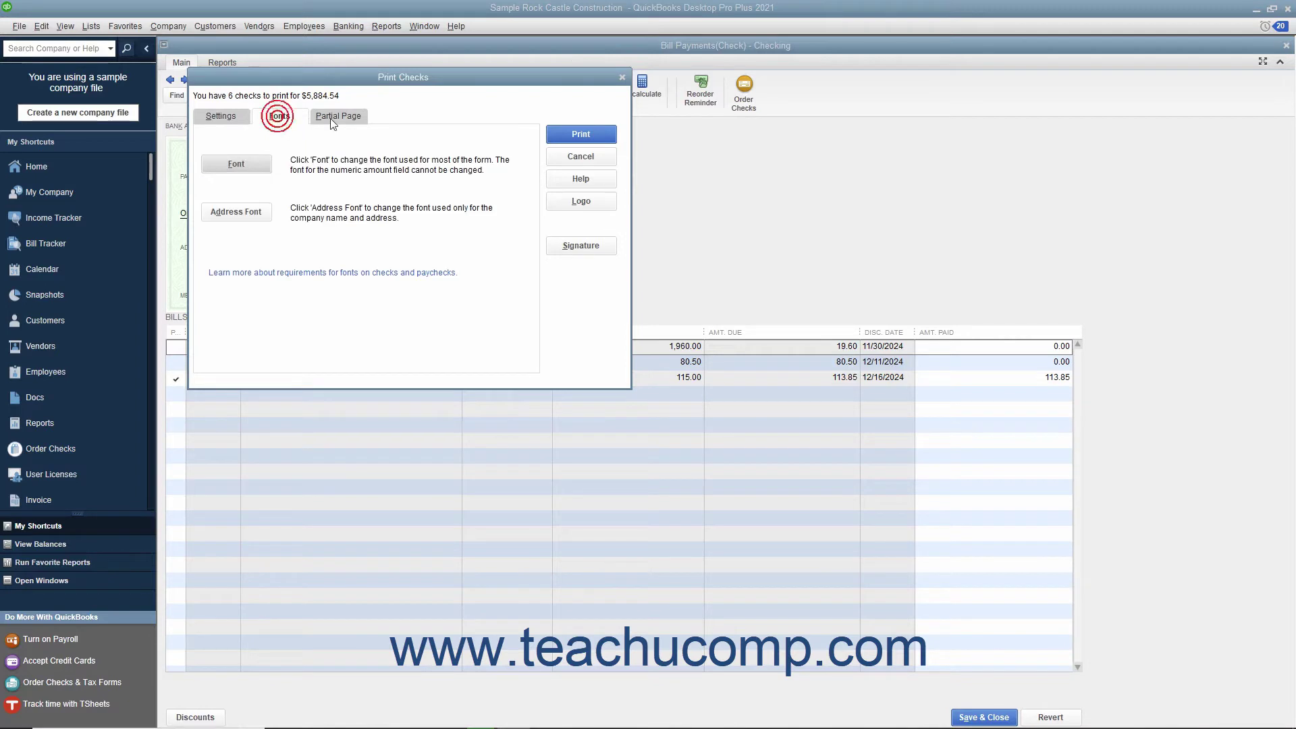
{"action": "left_click", "coordinate": [332, 119]}
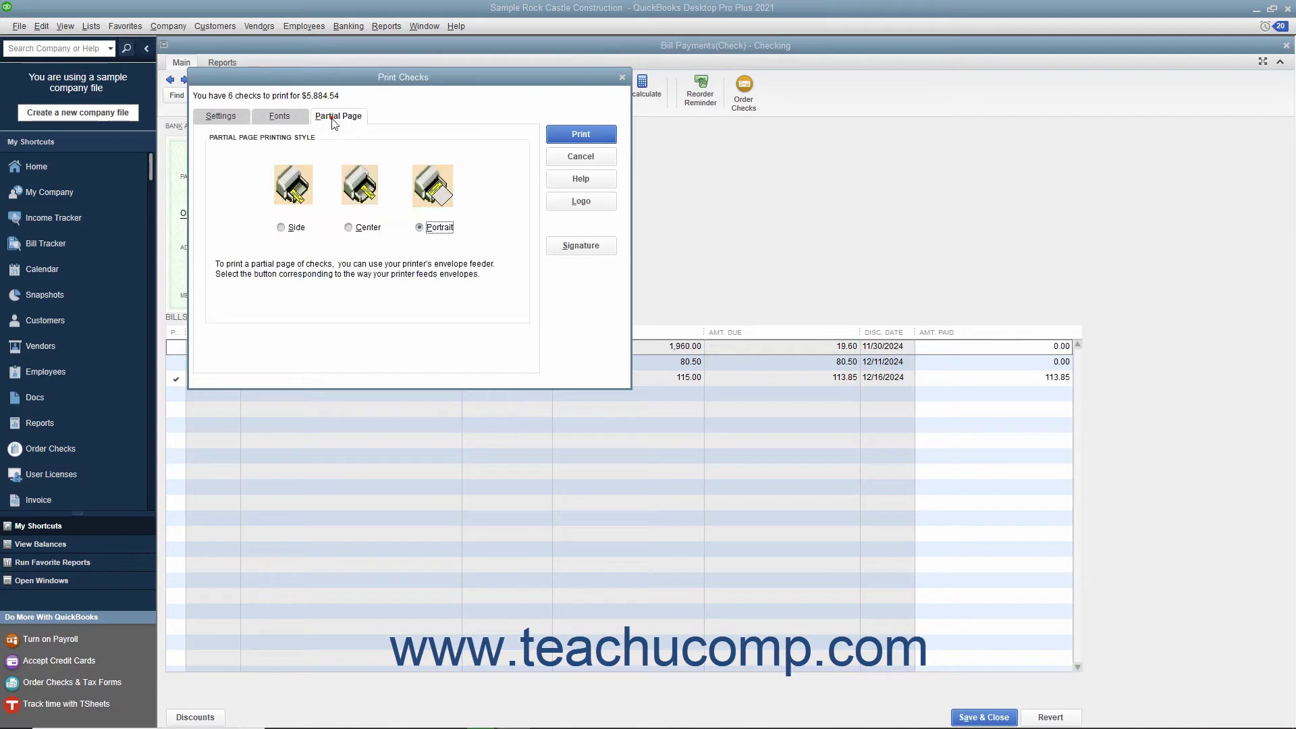
{"action": "left_click", "coordinate": [224, 120]}
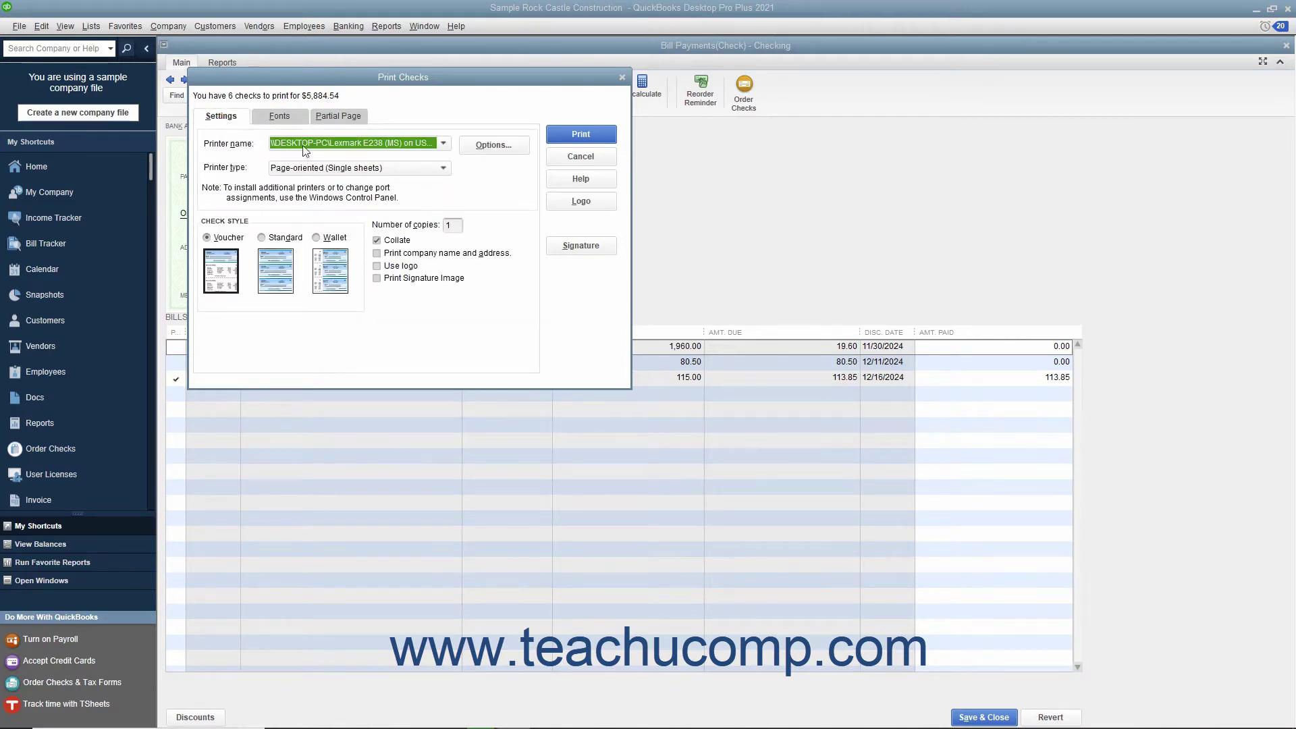
Confirm Lexmark E238 as the printer and keep the Page-oriented (Single sheets) printer type.
{"action": "left_click", "coordinate": [443, 146]}
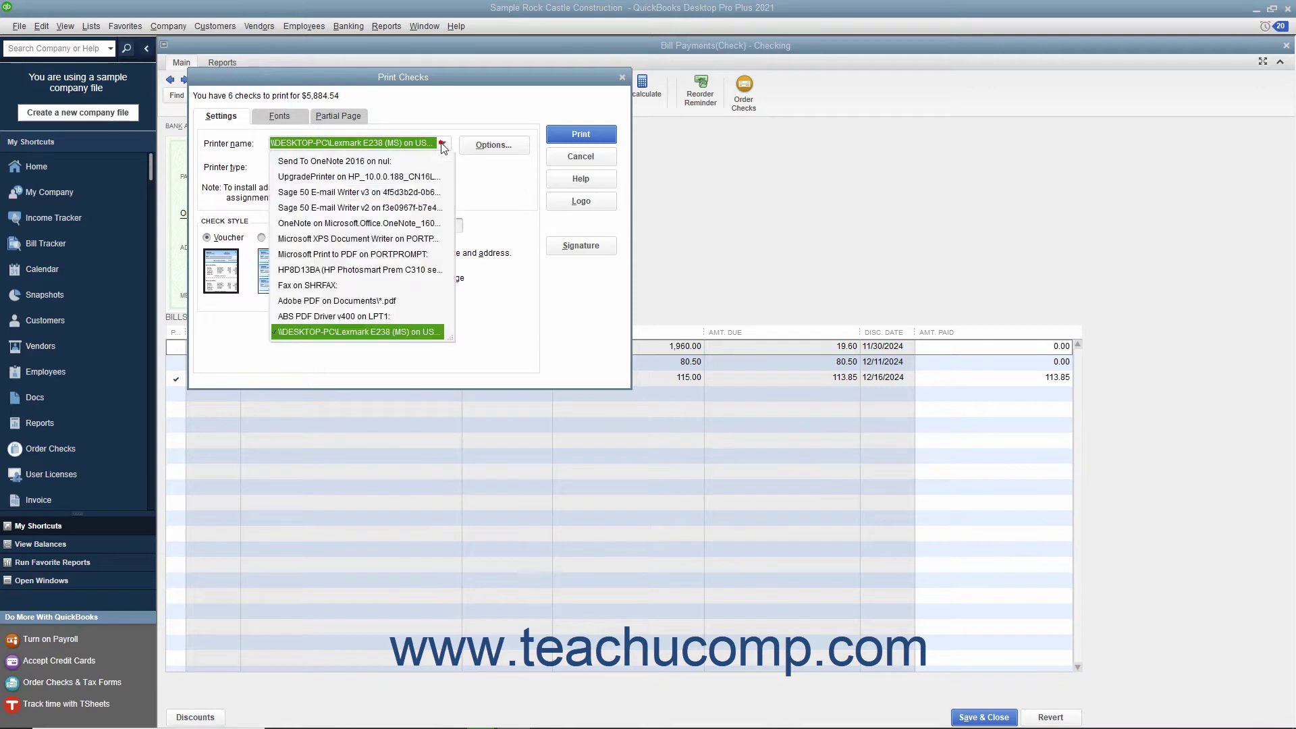
{"action": "left_click", "coordinate": [396, 332]}
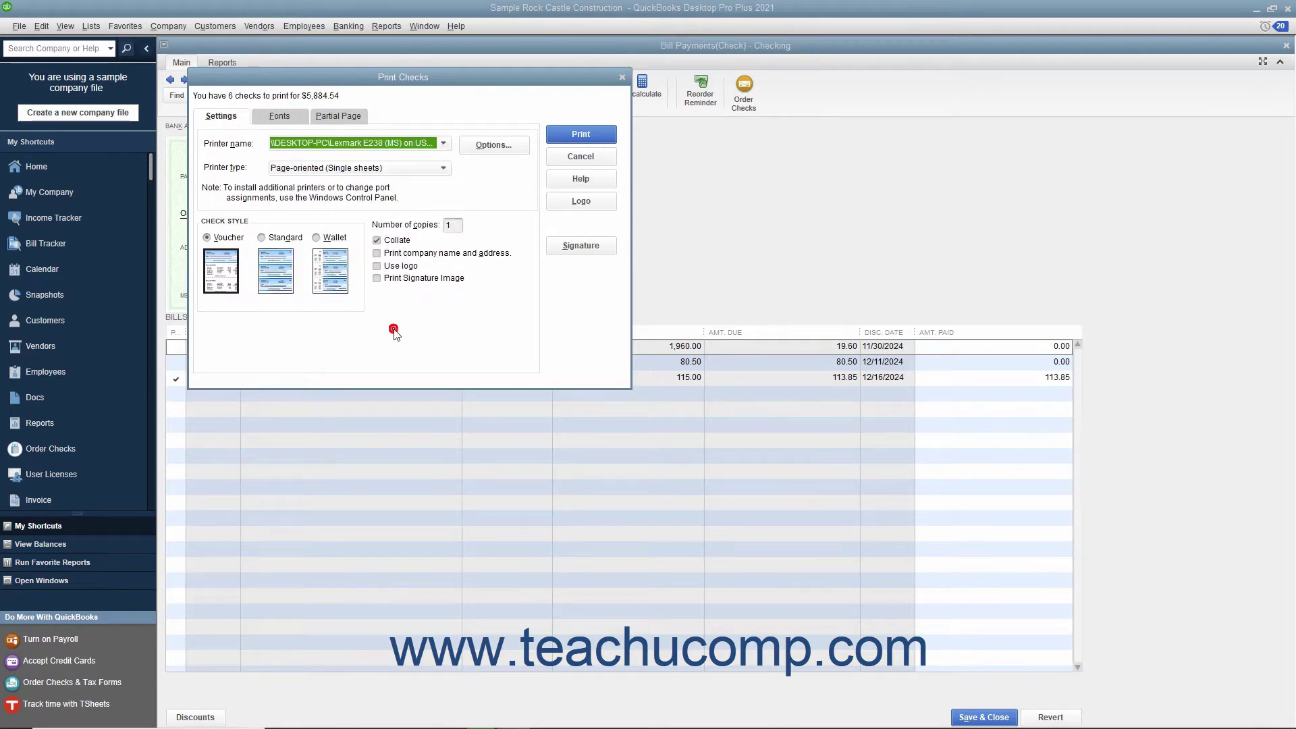
{"action": "left_click", "coordinate": [442, 168]}
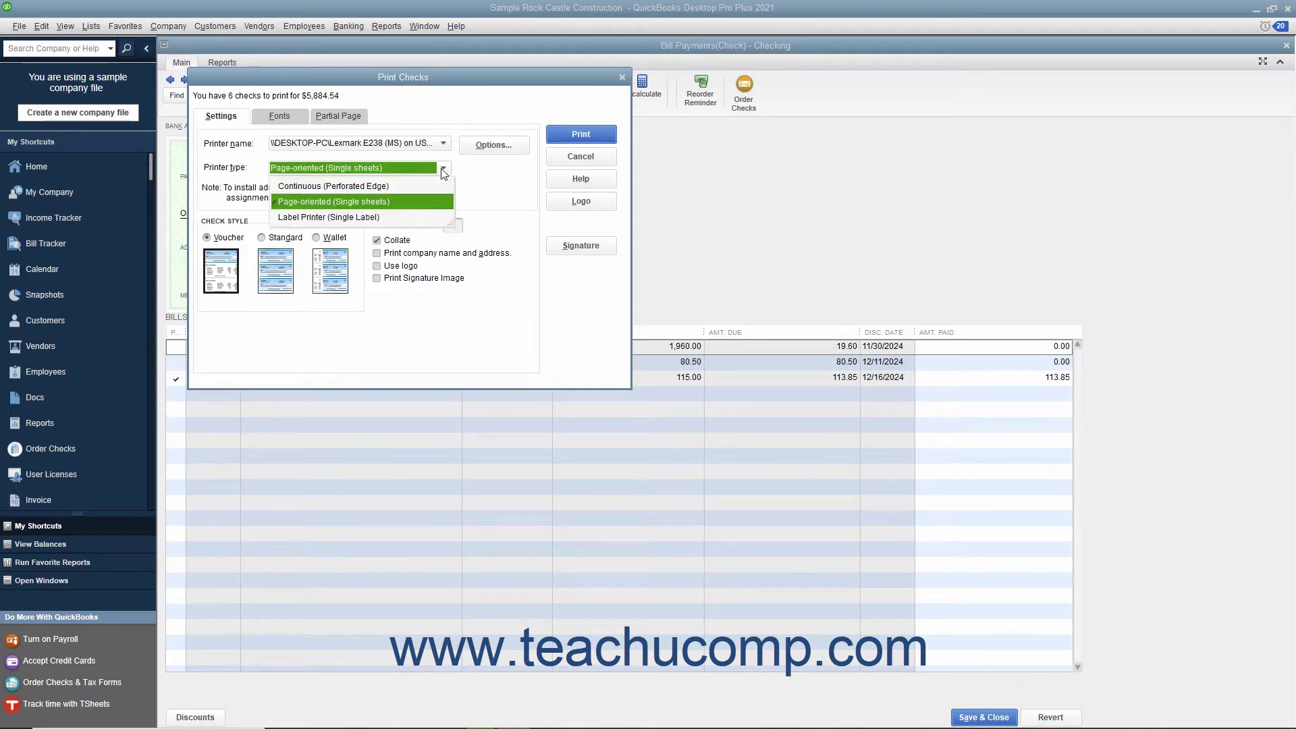
{"action": "left_click", "coordinate": [424, 200]}
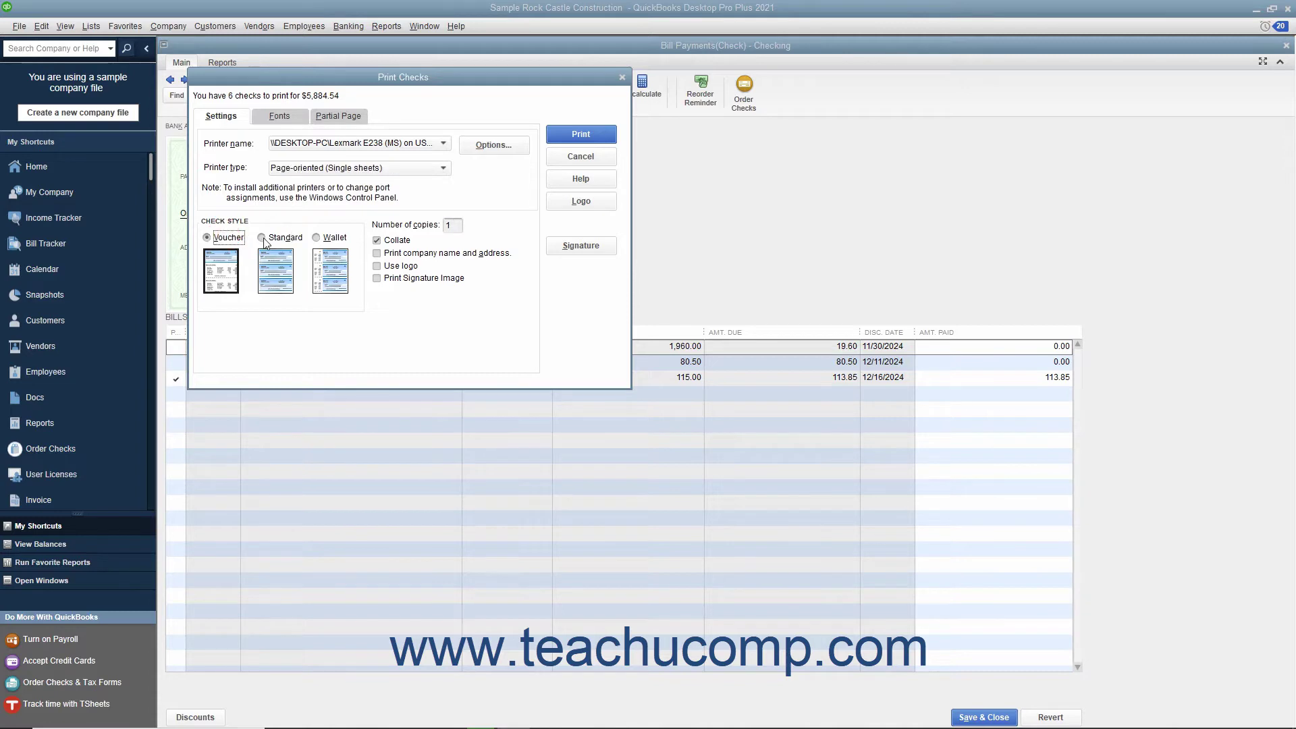
{"action": "left_click", "coordinate": [267, 239]}
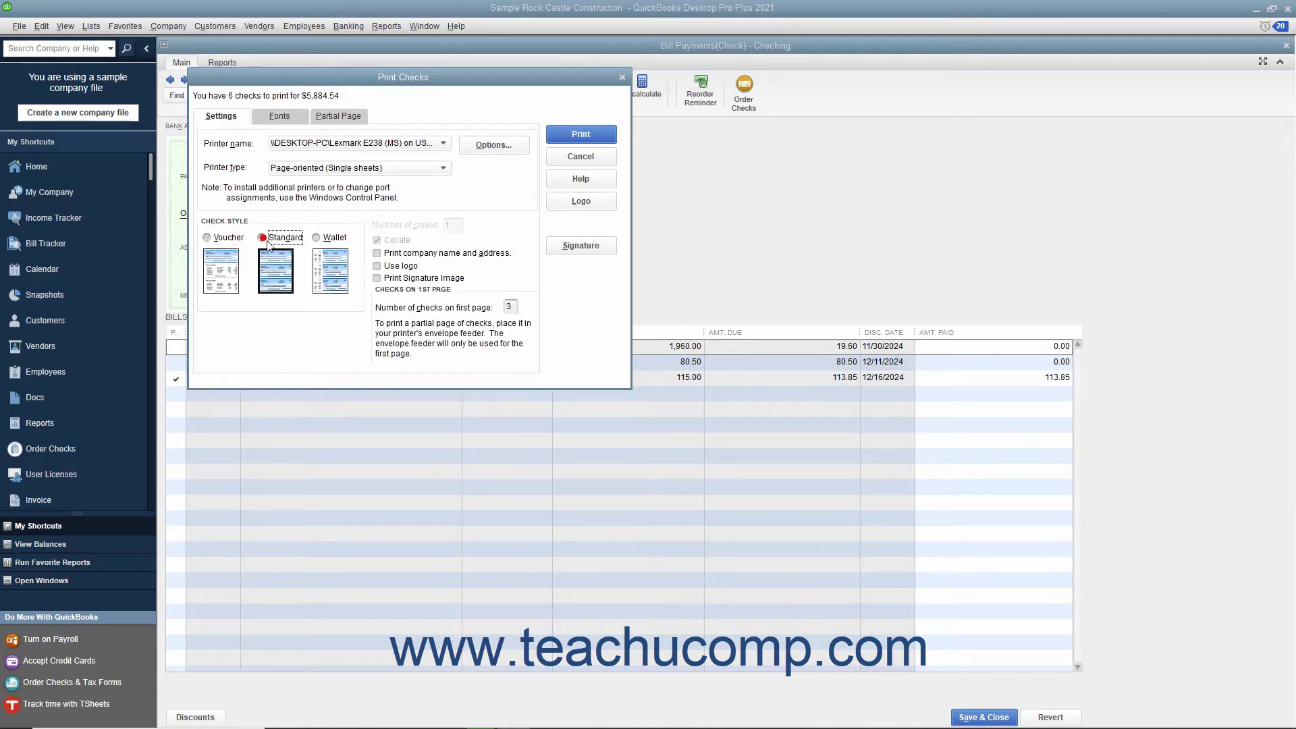
{"action": "left_click", "coordinate": [316, 237]}
{"action": "left_click", "coordinate": [722, 359]}
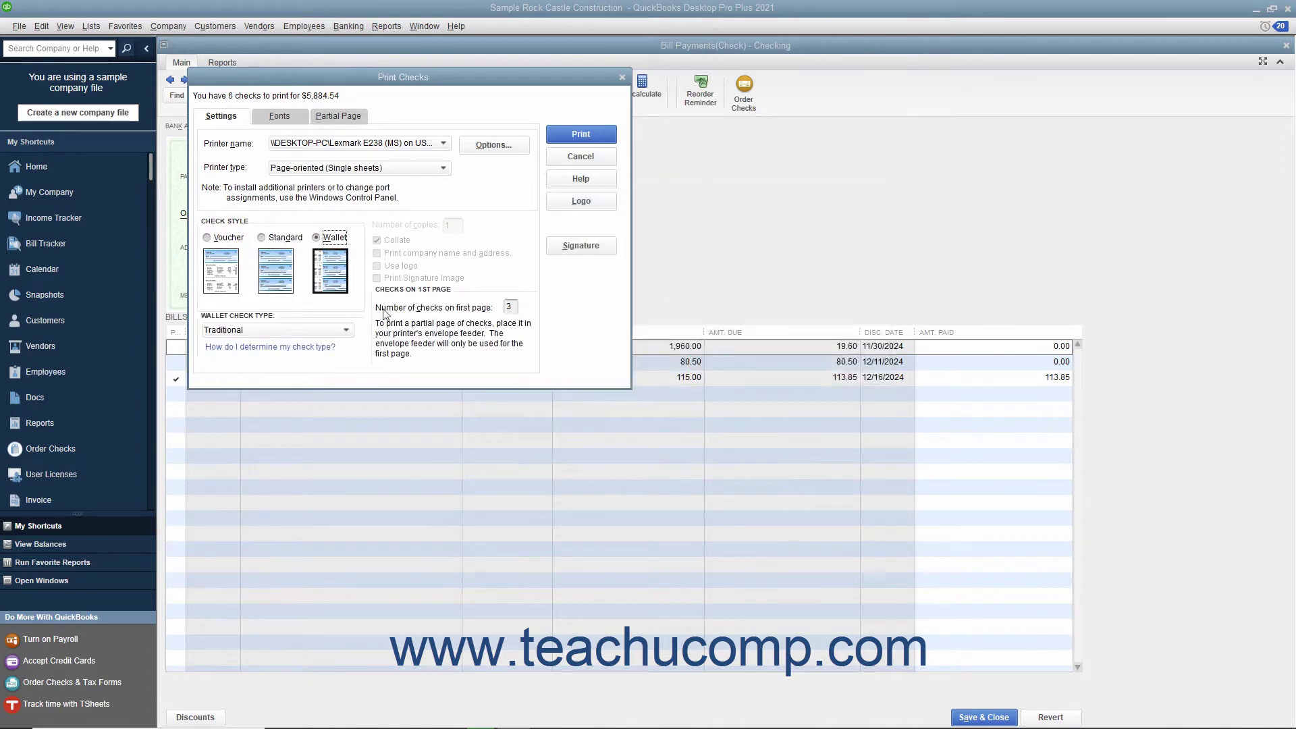
{"action": "left_click", "coordinate": [228, 239]}
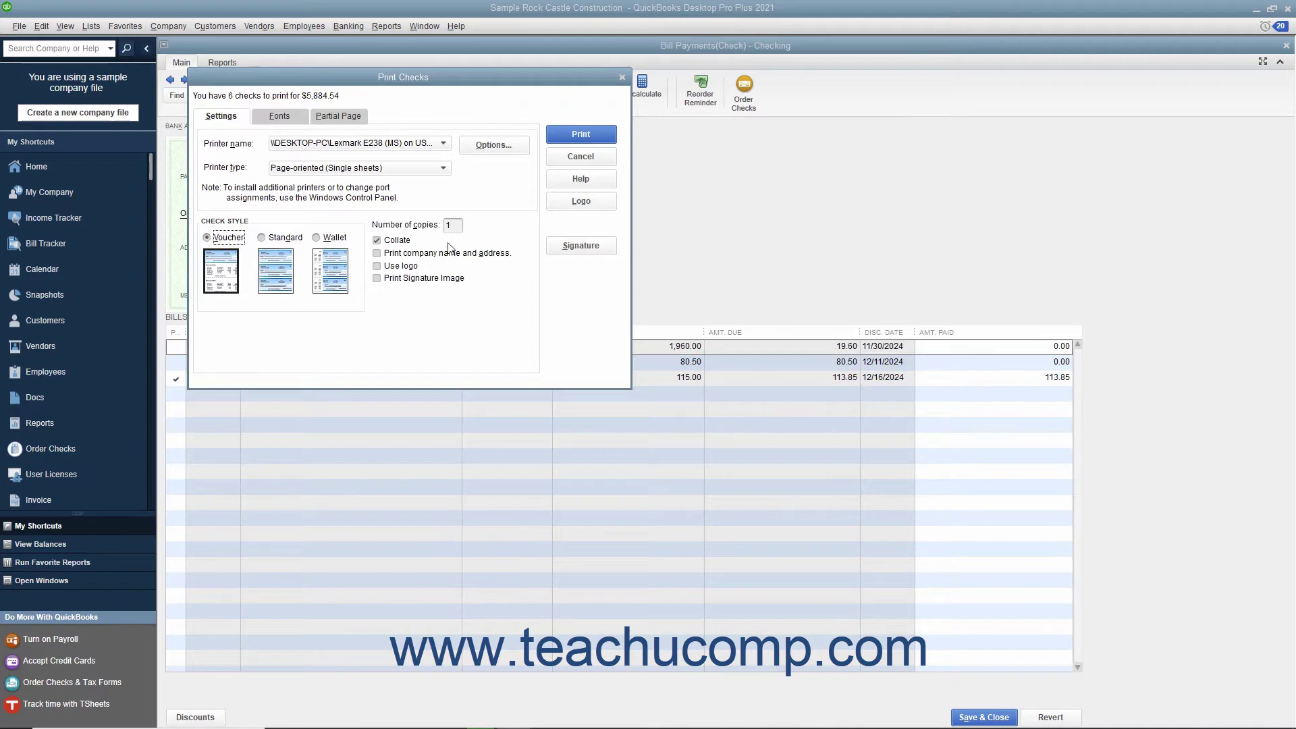
{"action": "left_click", "coordinate": [453, 226]}
Turn on Use logo and load RCC Logo.png from Pictures, allowing it to be copied into the company folder.
{"action": "left_click", "coordinate": [386, 270]}
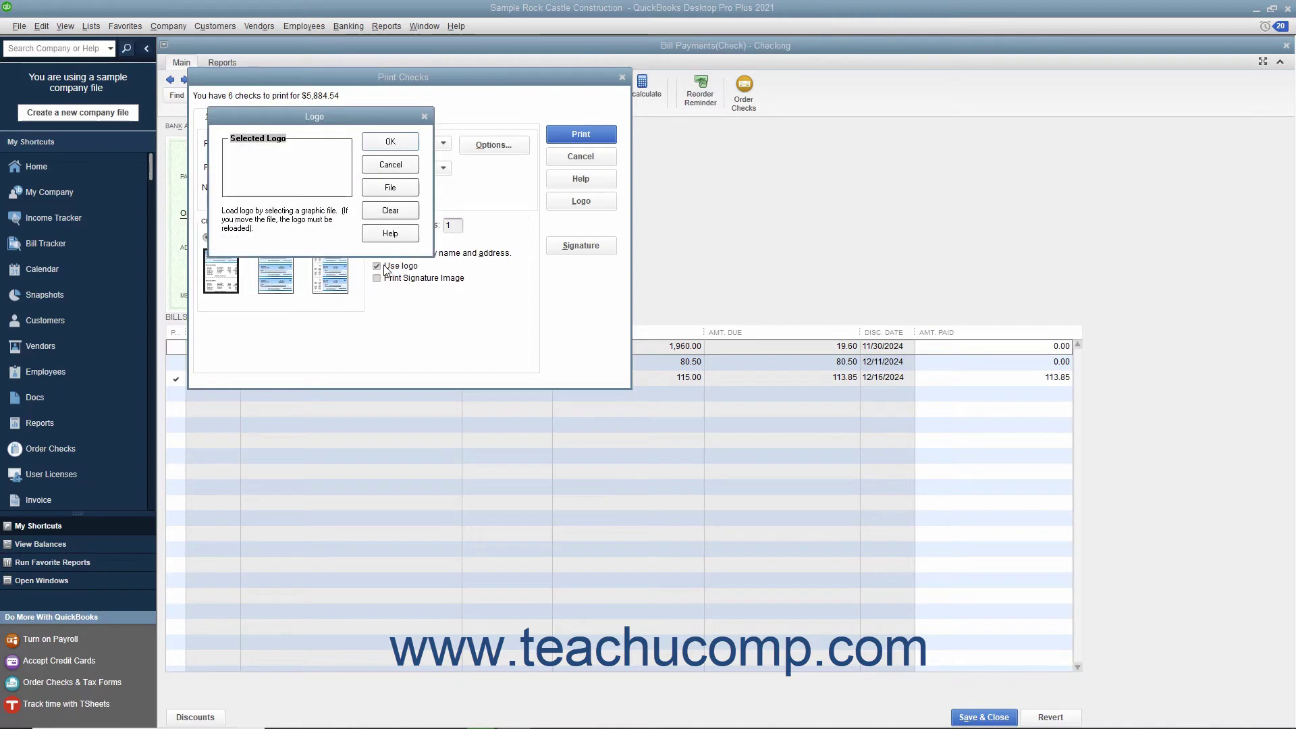
{"action": "left_click", "coordinate": [399, 194]}
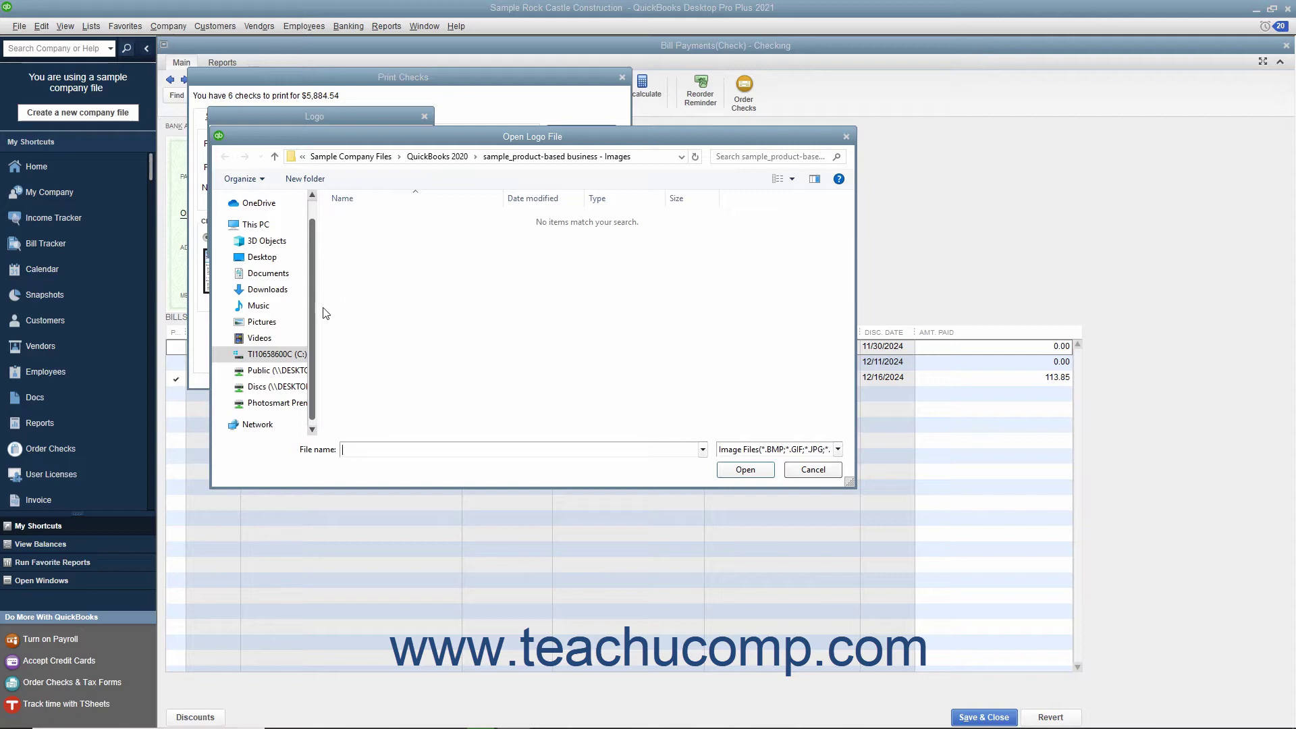
{"action": "left_click", "coordinate": [260, 322]}
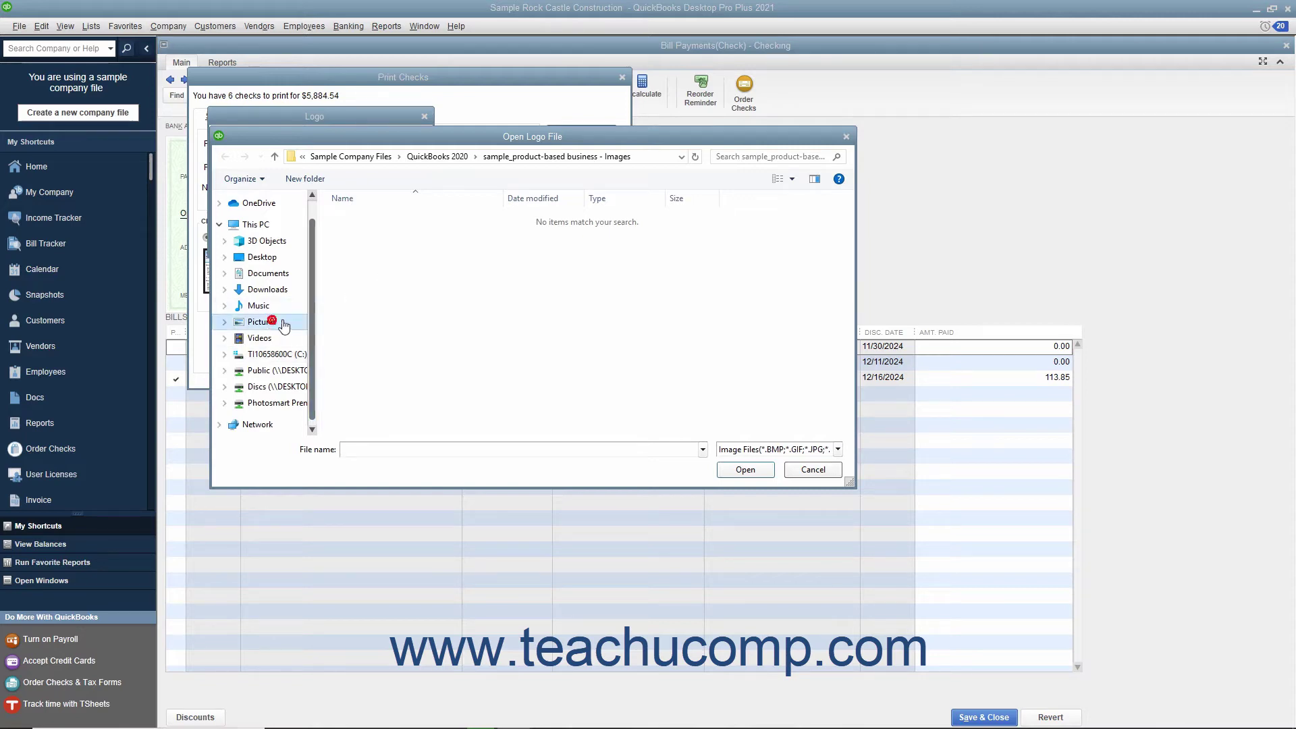
{"action": "scroll", "coordinate": [392, 335], "scroll_direction": "down", "scroll_amount": 3}
{"action": "left_click", "coordinate": [370, 321]}
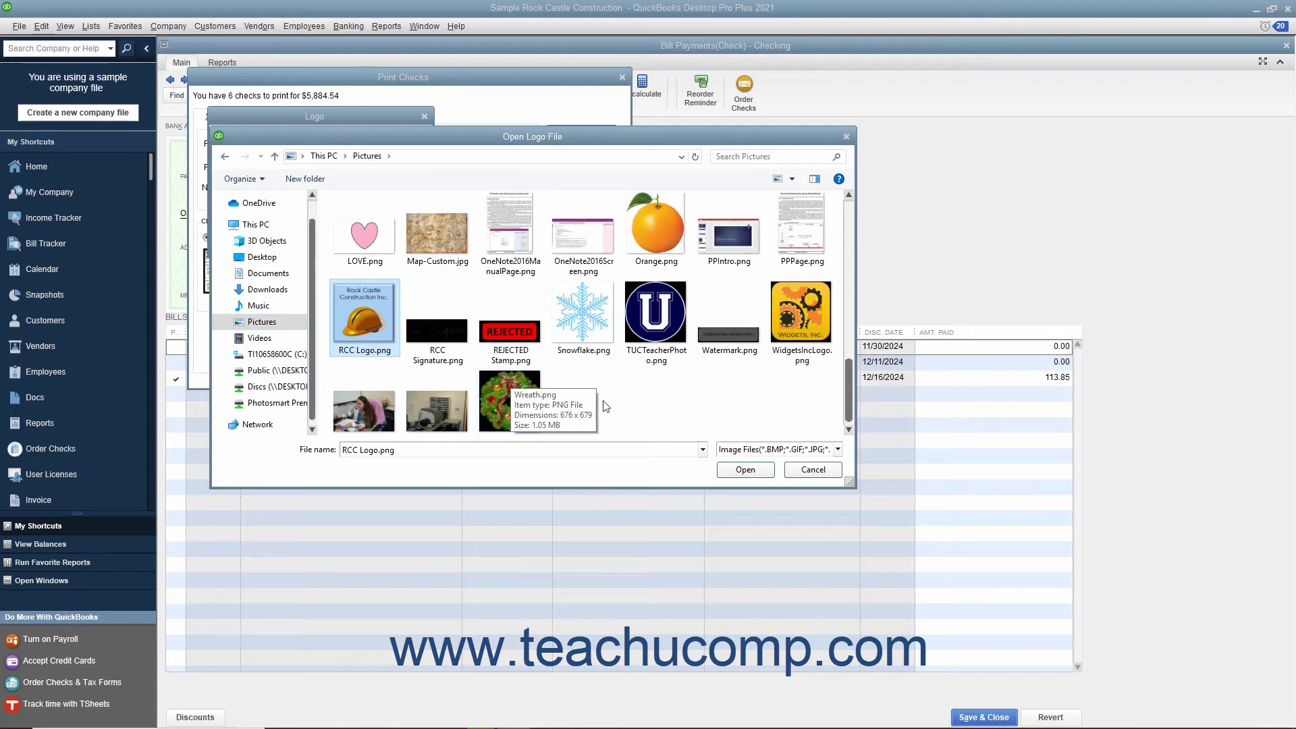
{"action": "left_click", "coordinate": [729, 470]}
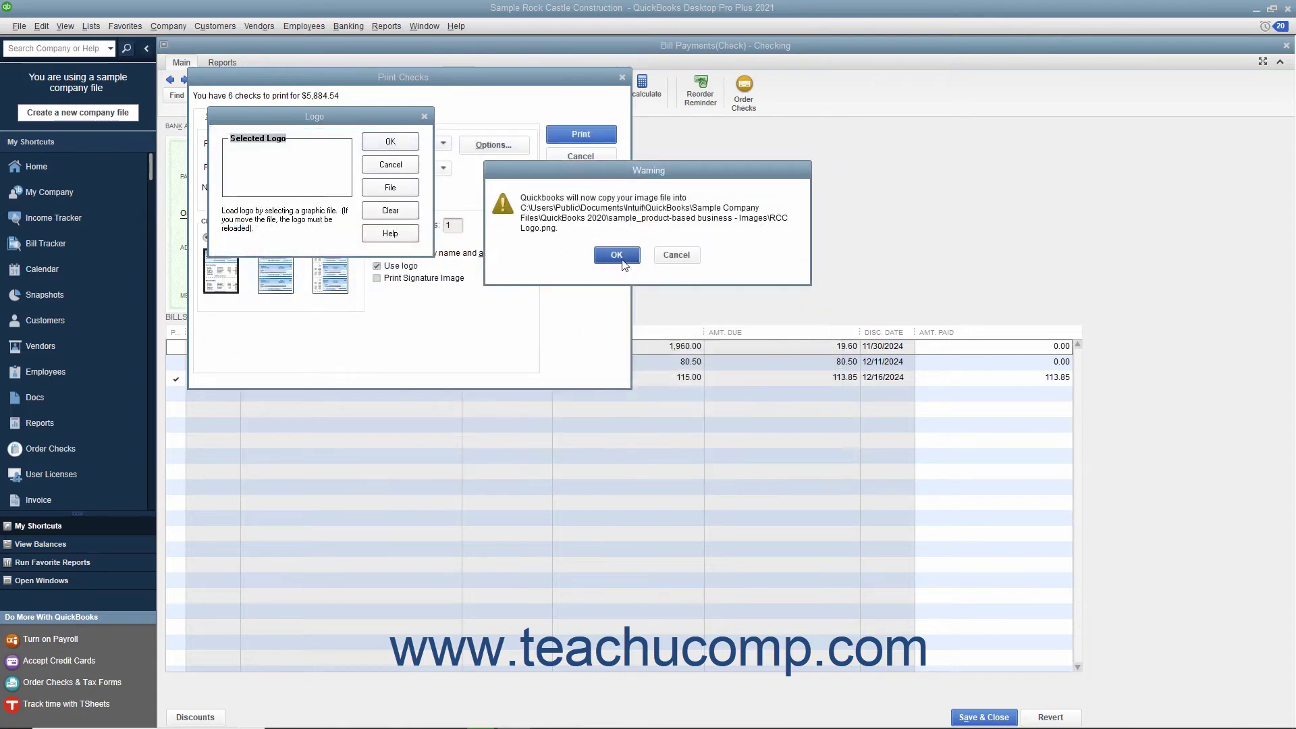
{"action": "left_click", "coordinate": [625, 257]}
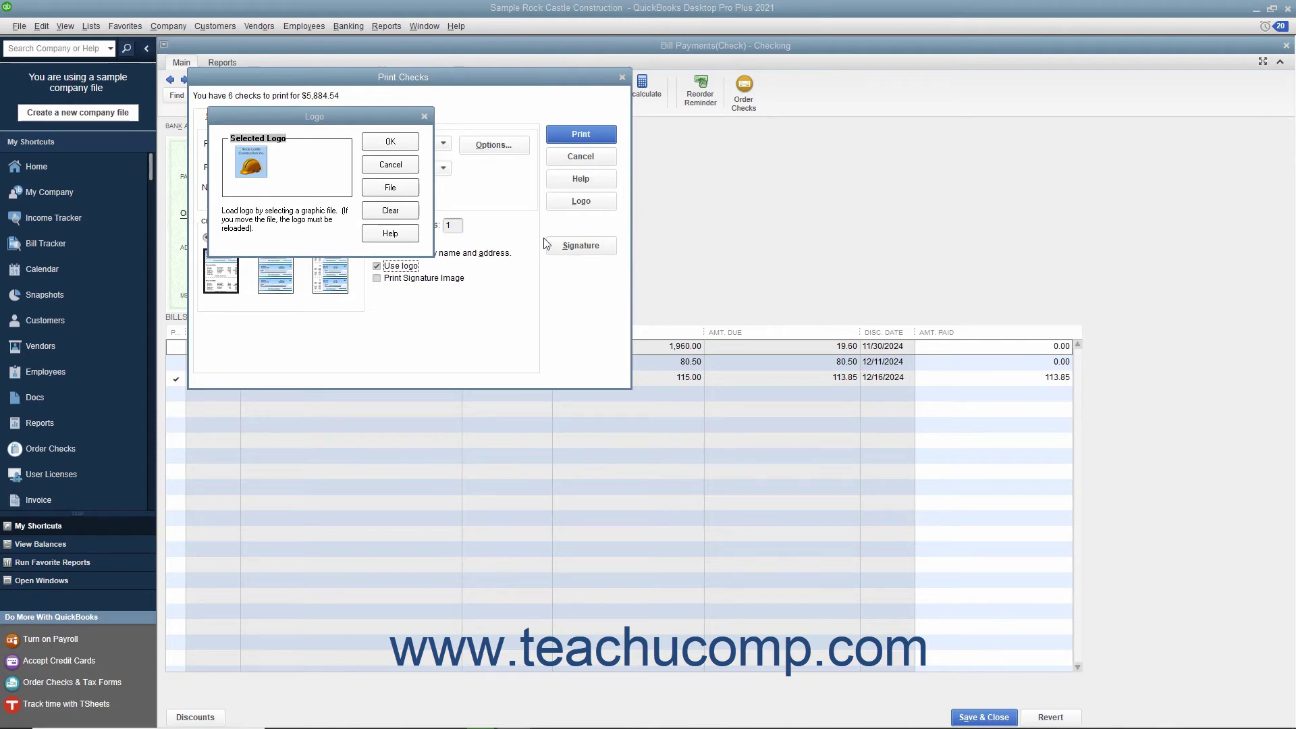
Reselect the copied RCC Logo.png as the check logo and confirm it.
{"action": "left_click", "coordinate": [398, 192]}
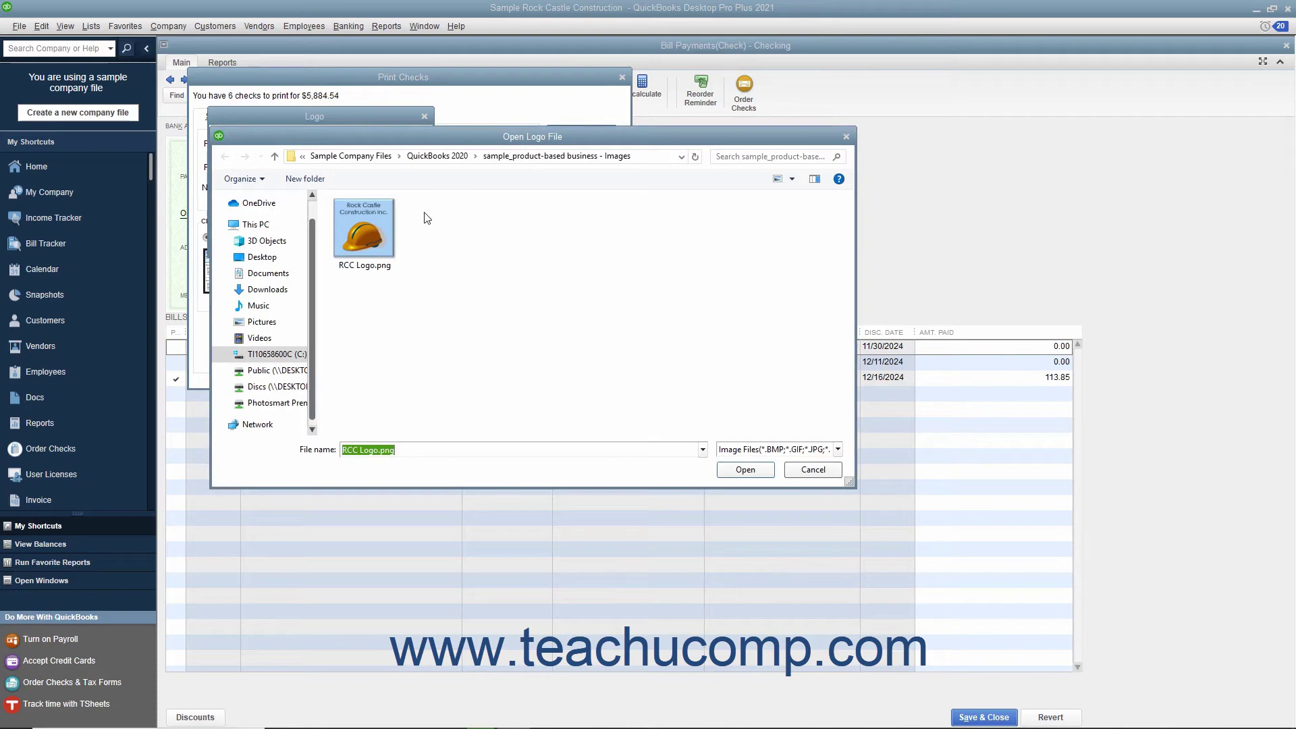
{"action": "left_click", "coordinate": [369, 216]}
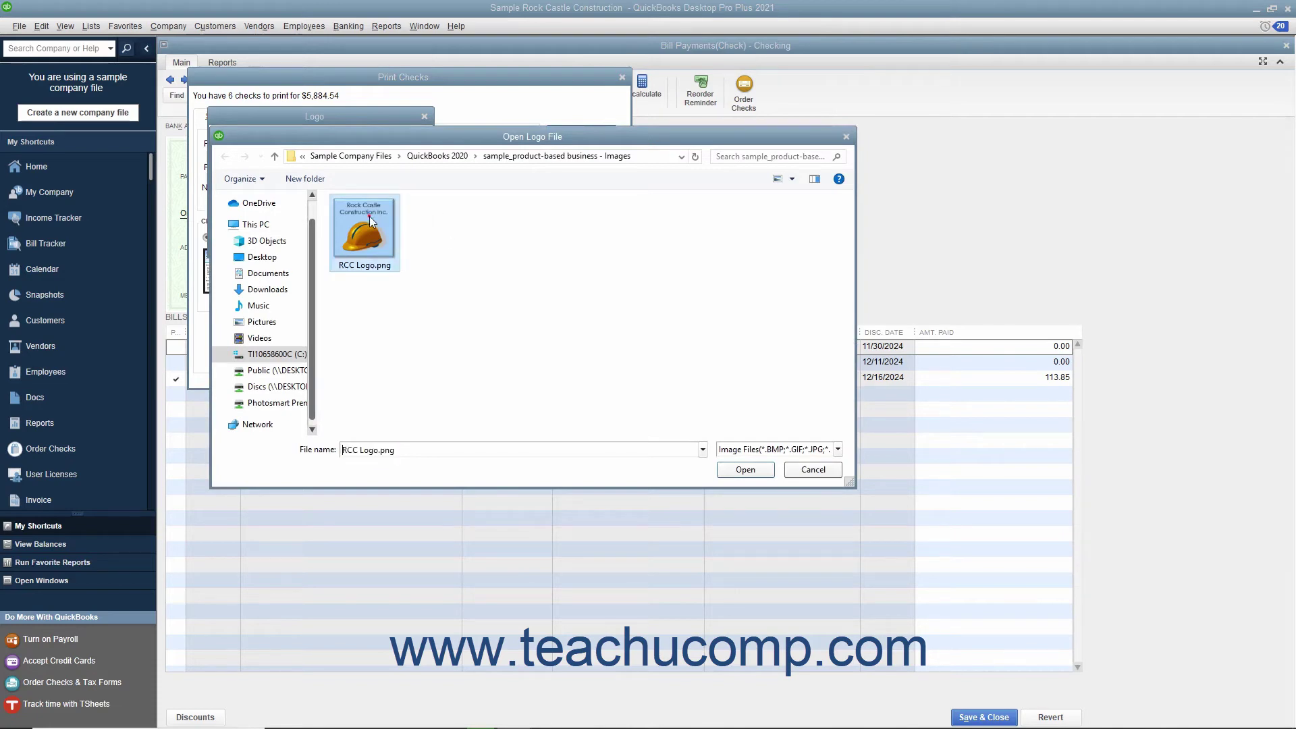
{"action": "left_click", "coordinate": [745, 469]}
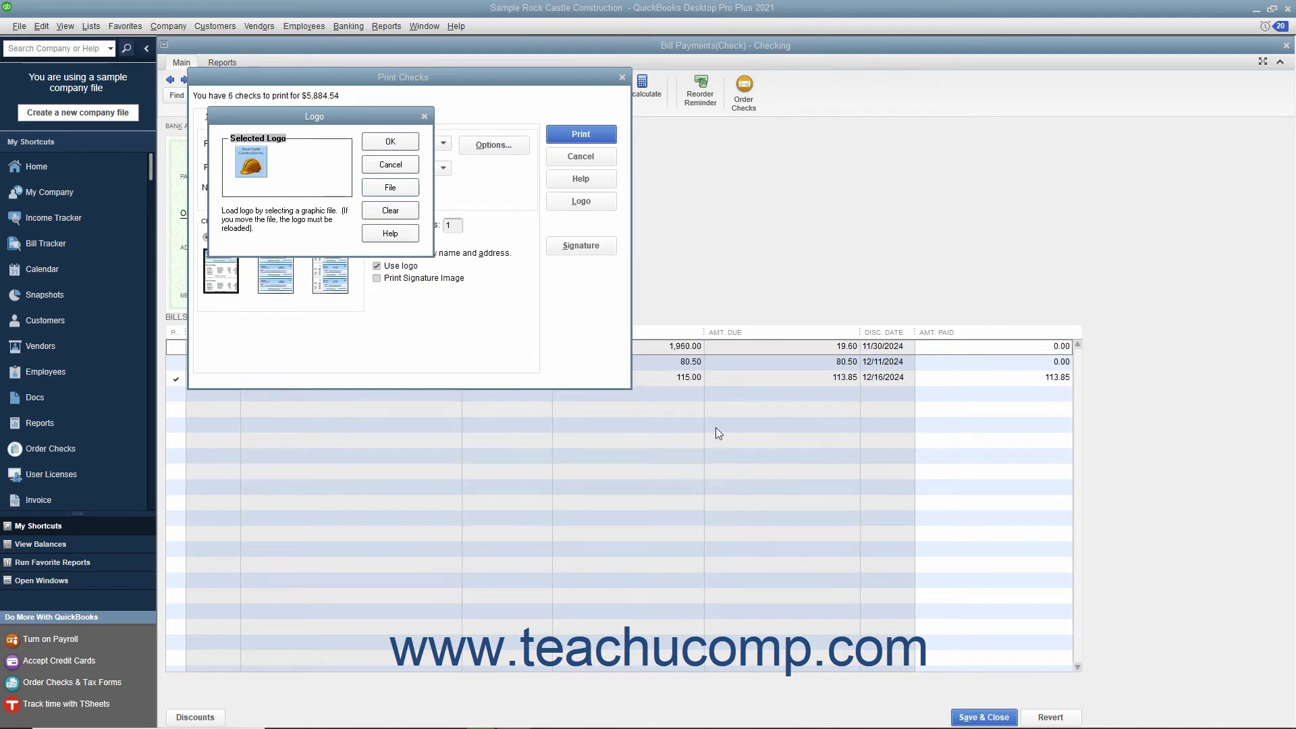
{"action": "left_click", "coordinate": [391, 142]}
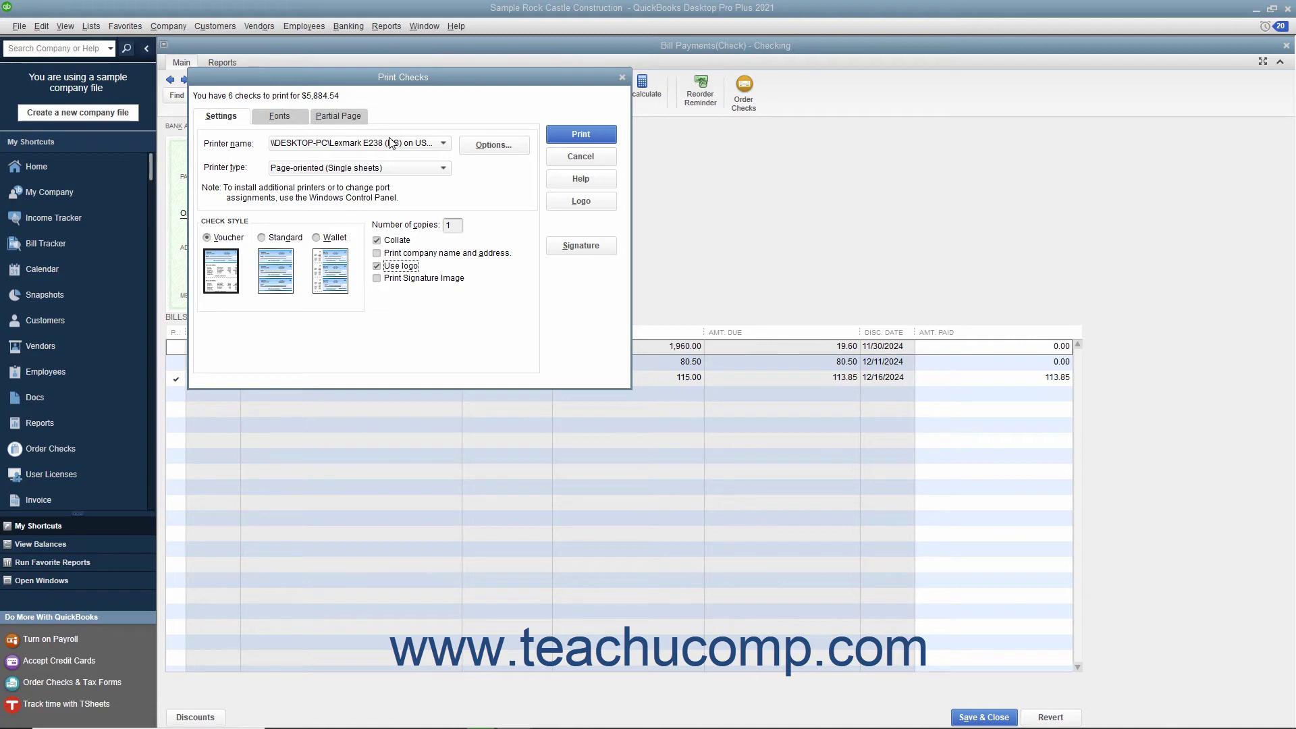
Turn on Print Signature Image, load RCC Signature.png from Pictures, and bring up the Fonts options.
{"action": "left_click", "coordinate": [378, 279]}
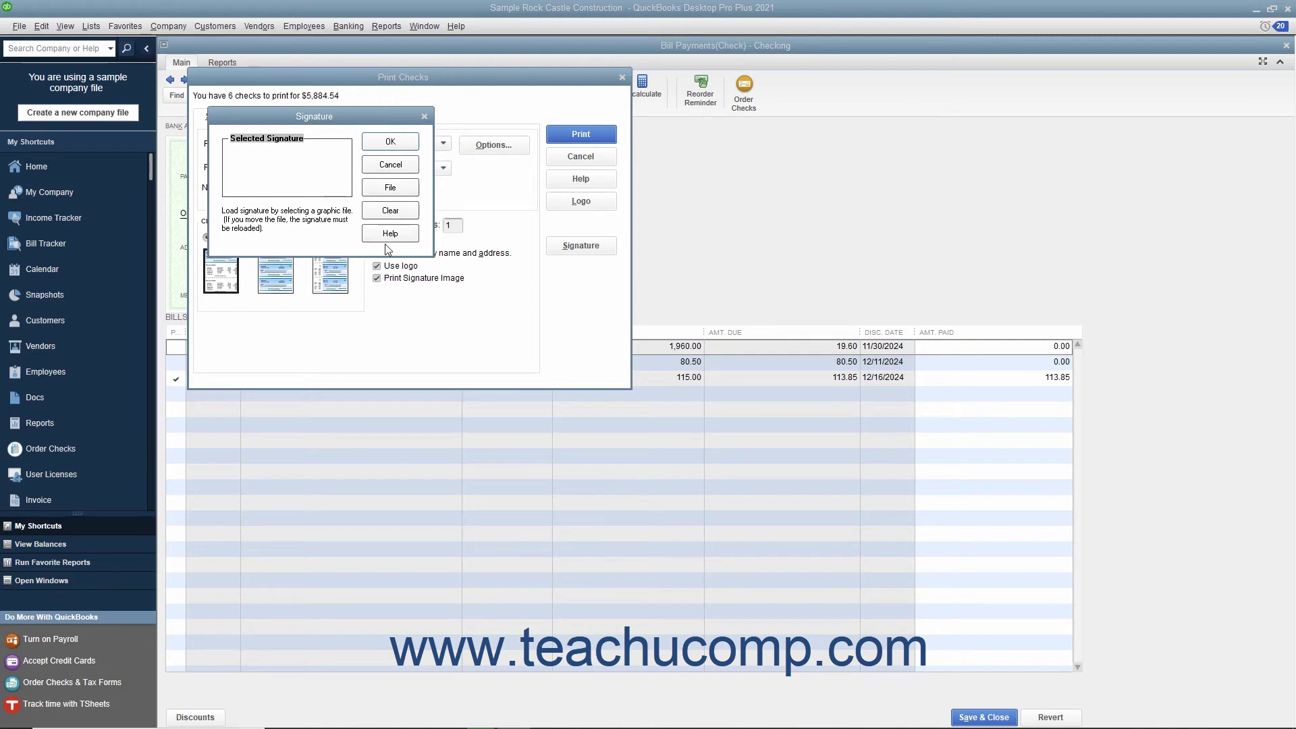
{"action": "left_click", "coordinate": [402, 188]}
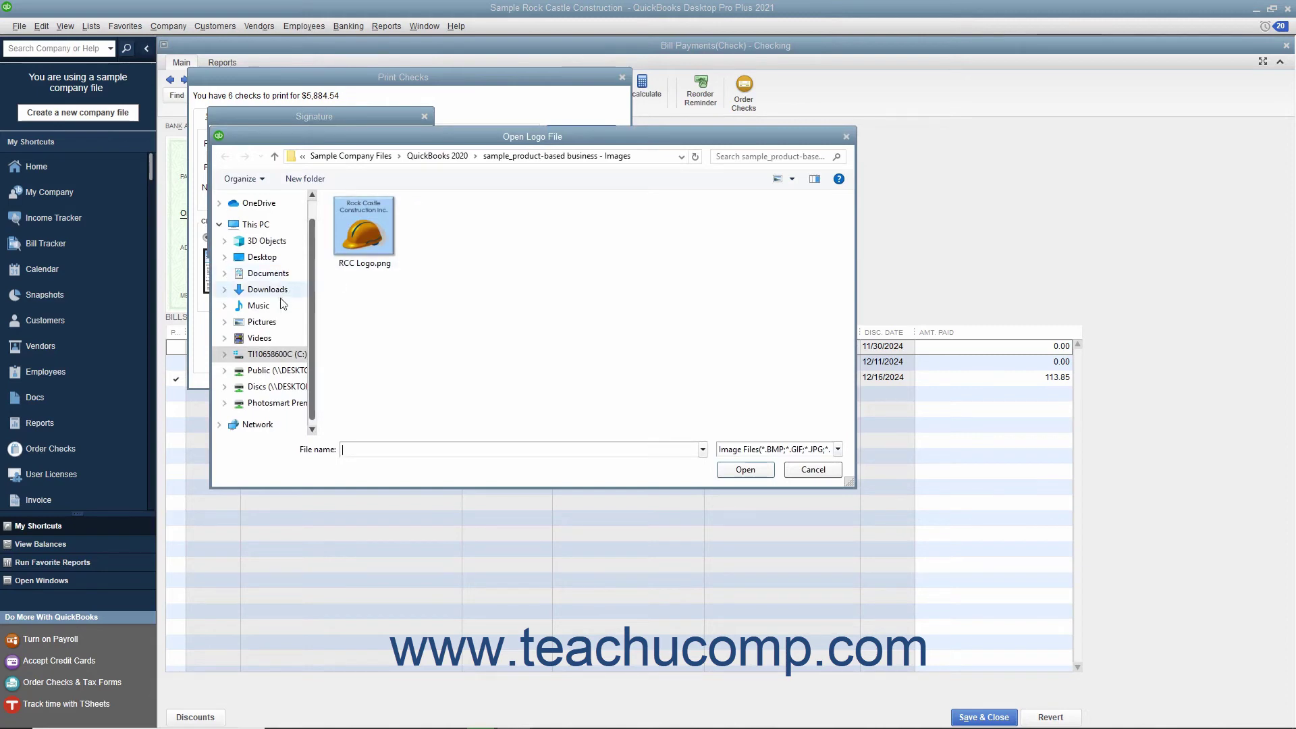
{"action": "left_click", "coordinate": [272, 324]}
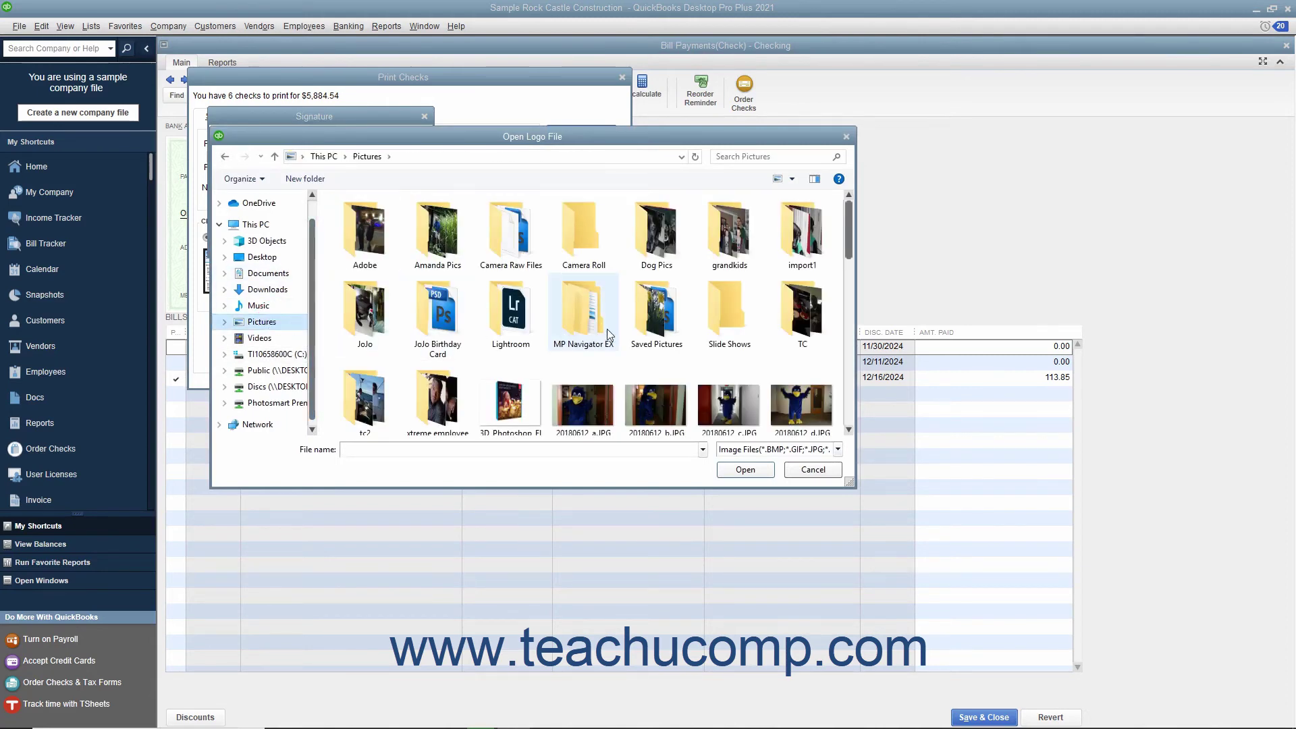
{"action": "scroll", "coordinate": [608, 334], "scroll_direction": "down", "scroll_amount": 10}
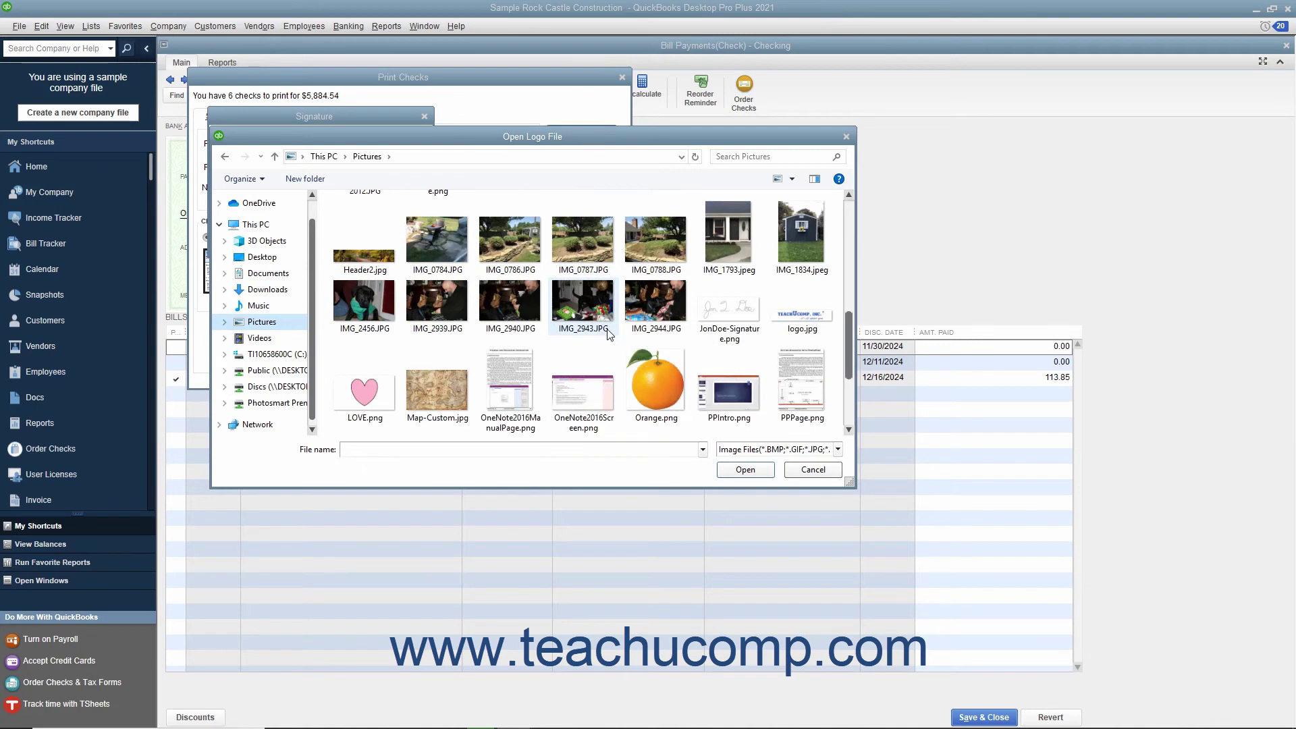
{"action": "scroll", "coordinate": [609, 333], "scroll_direction": "down", "scroll_amount": 2}
{"action": "left_click", "coordinate": [438, 317]}
{"action": "left_click", "coordinate": [730, 471]}
{"action": "left_click", "coordinate": [620, 254]}
{"action": "left_click", "coordinate": [390, 141]}
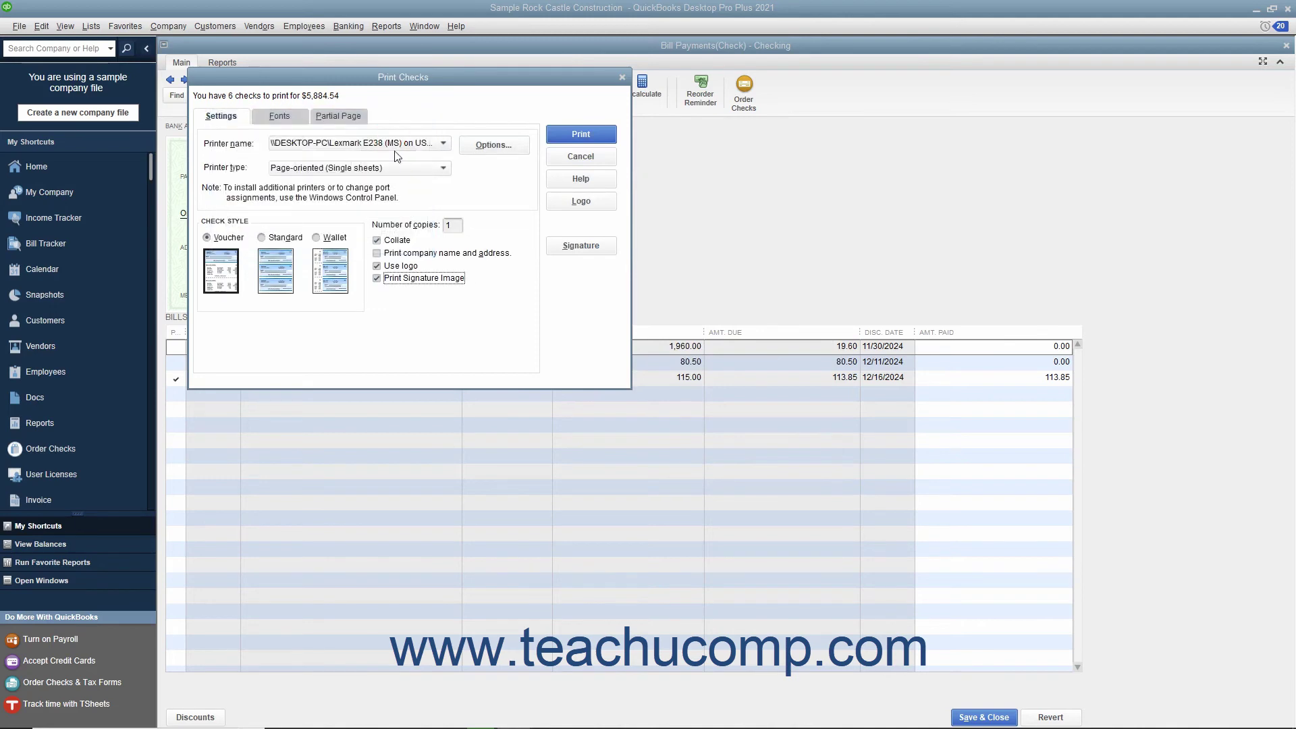
{"action": "left_click", "coordinate": [297, 128]}
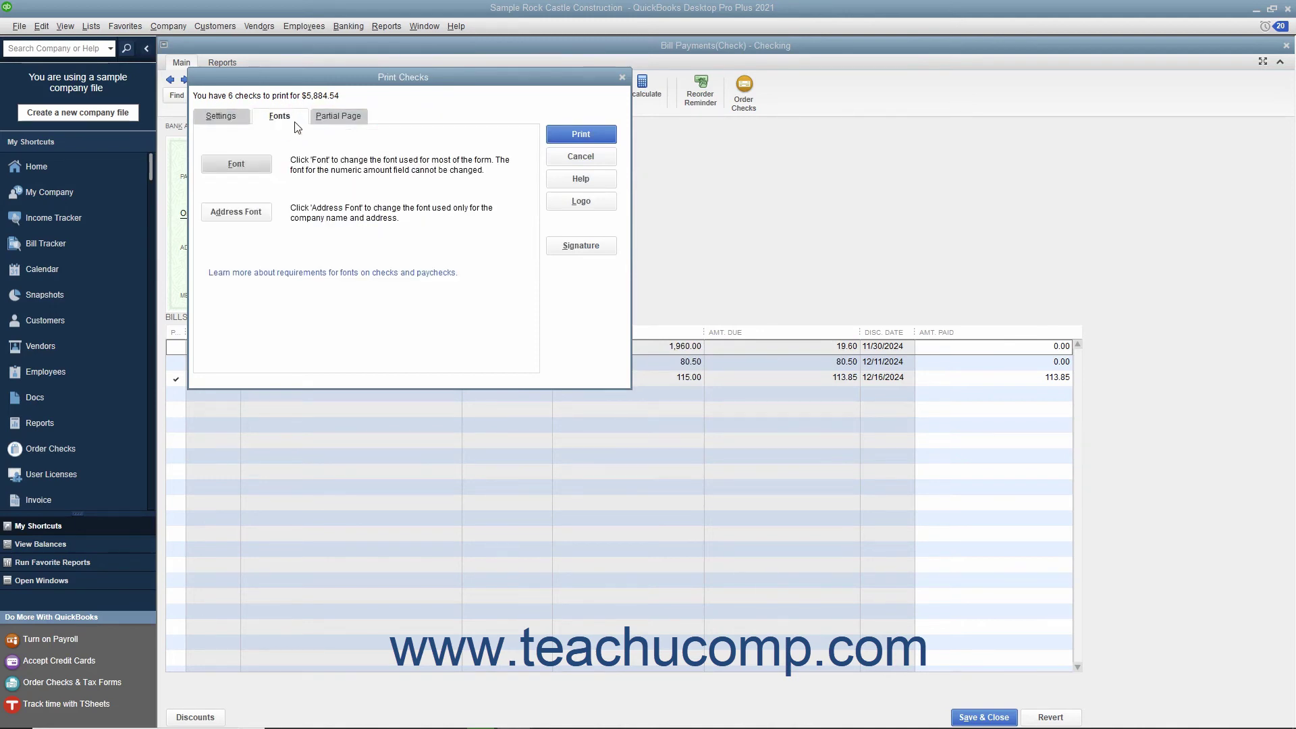
Leave the address font unchanged, keep Arial Narrow 10 as the check font, then view Partial Page styles.
{"action": "left_click", "coordinate": [257, 212]}
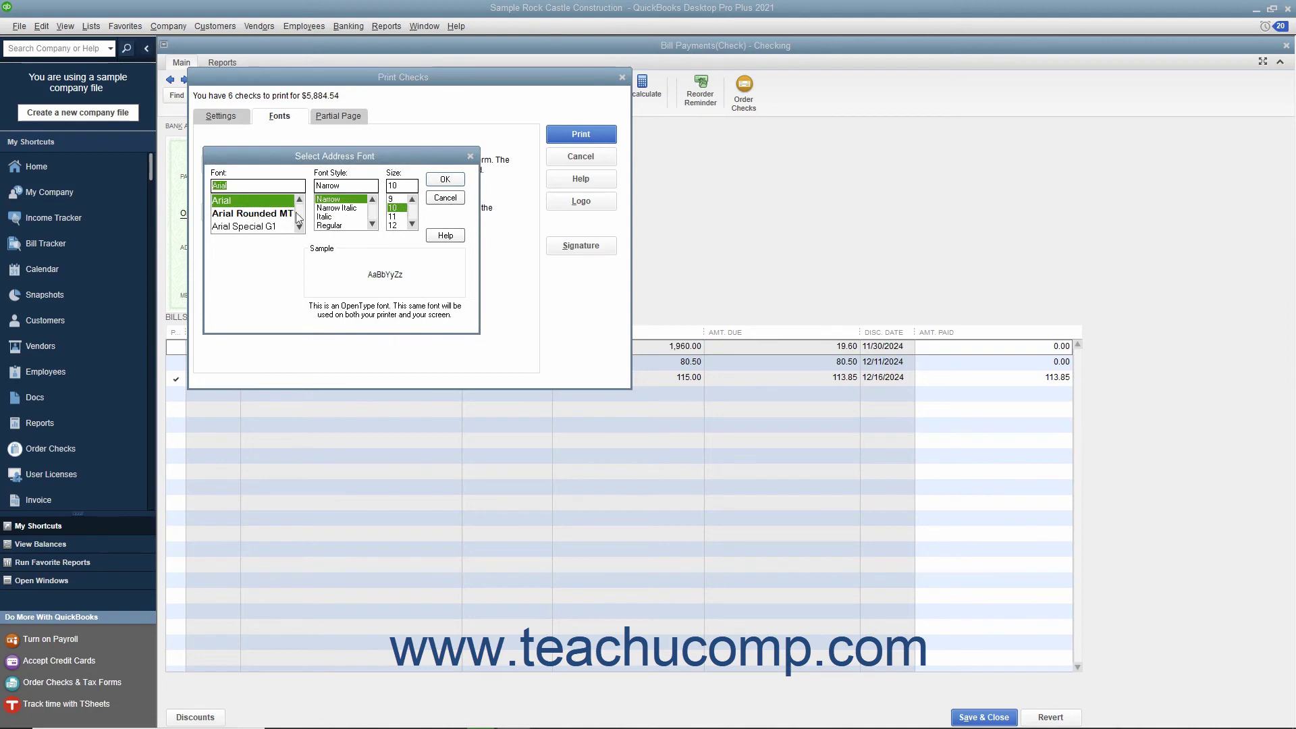
{"action": "left_click", "coordinate": [442, 198]}
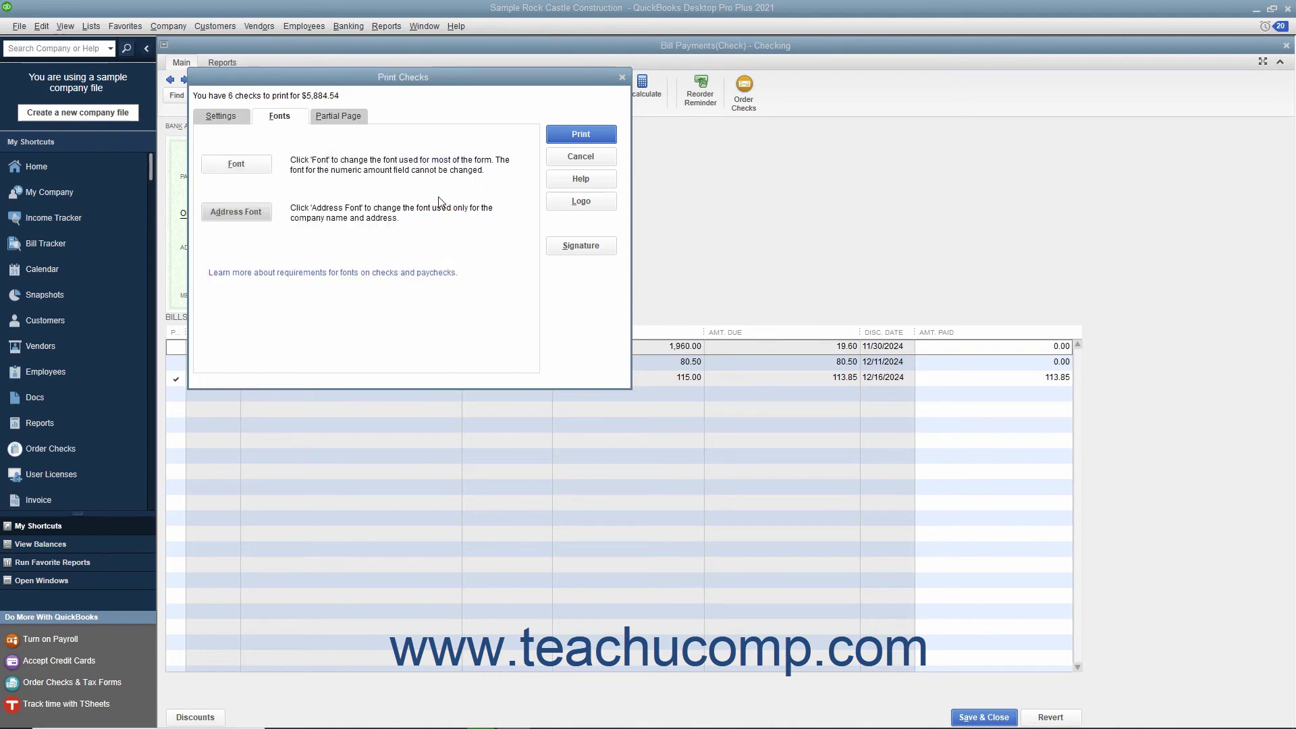
{"action": "left_click", "coordinate": [236, 164]}
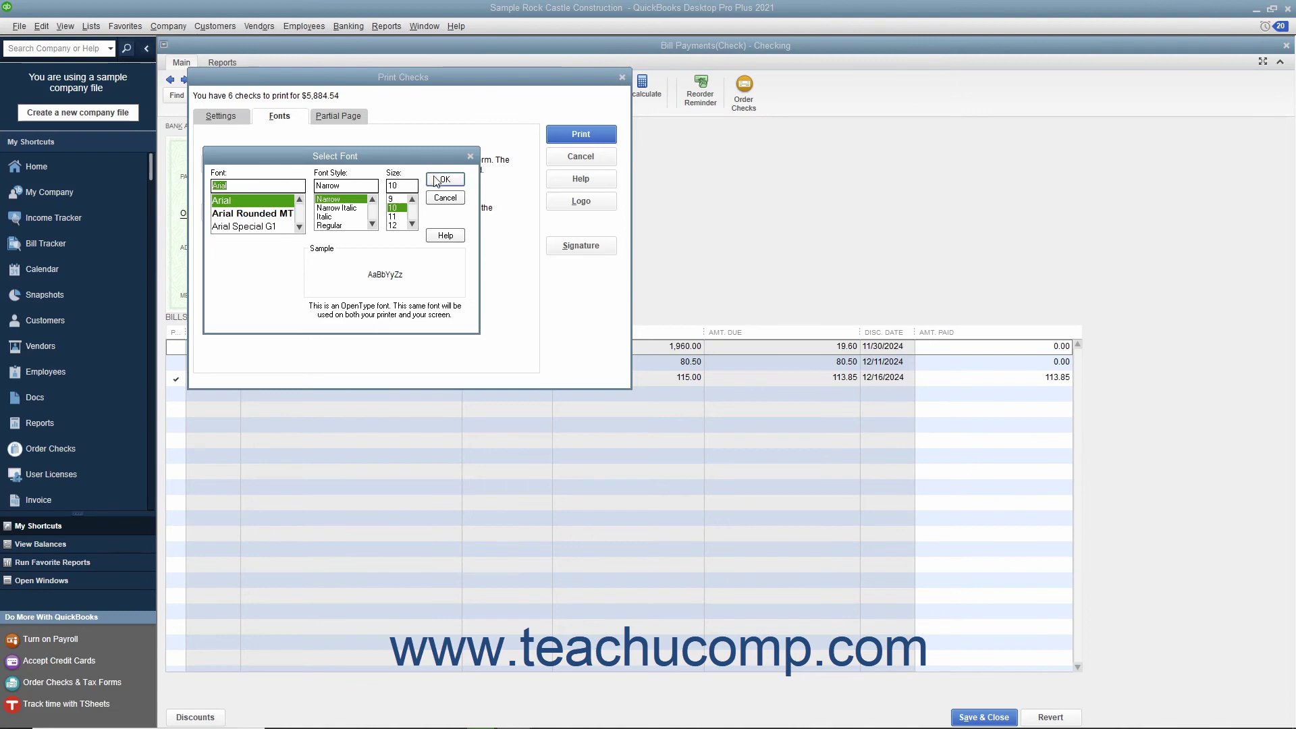
{"action": "left_click", "coordinate": [453, 180]}
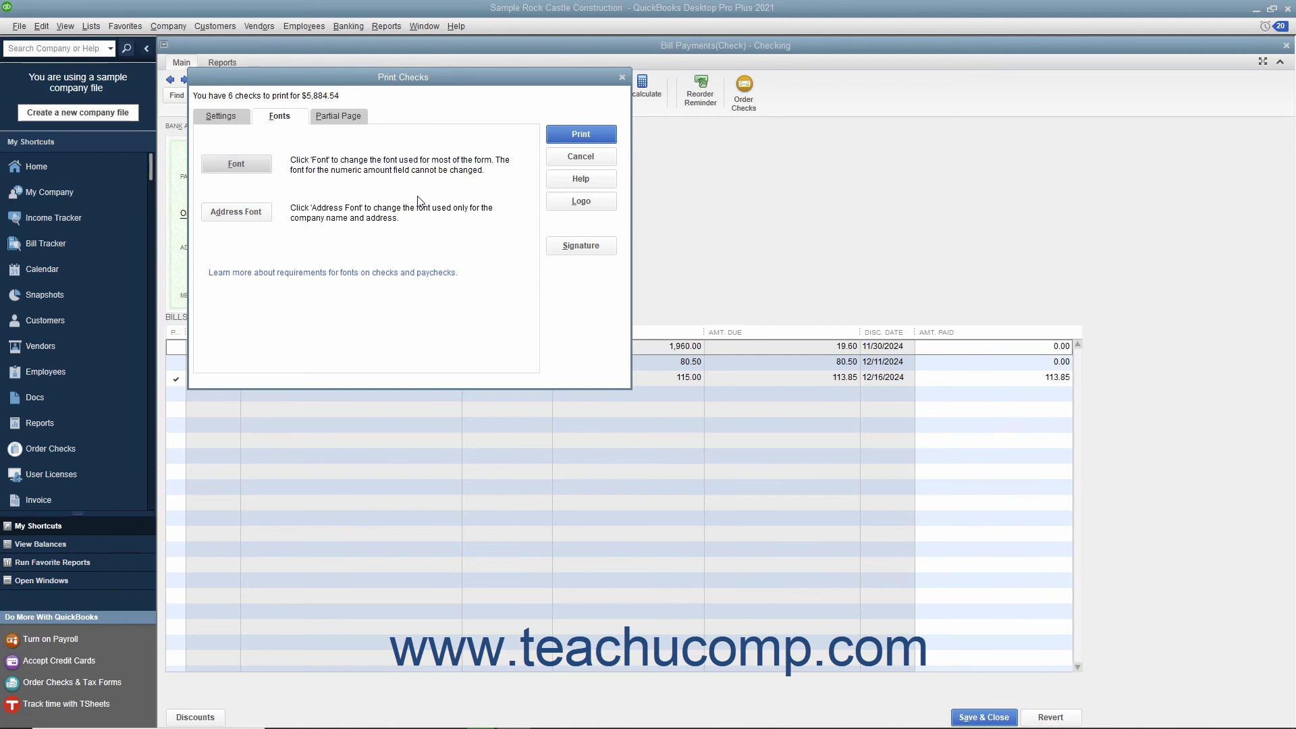
{"action": "left_click", "coordinate": [342, 116]}
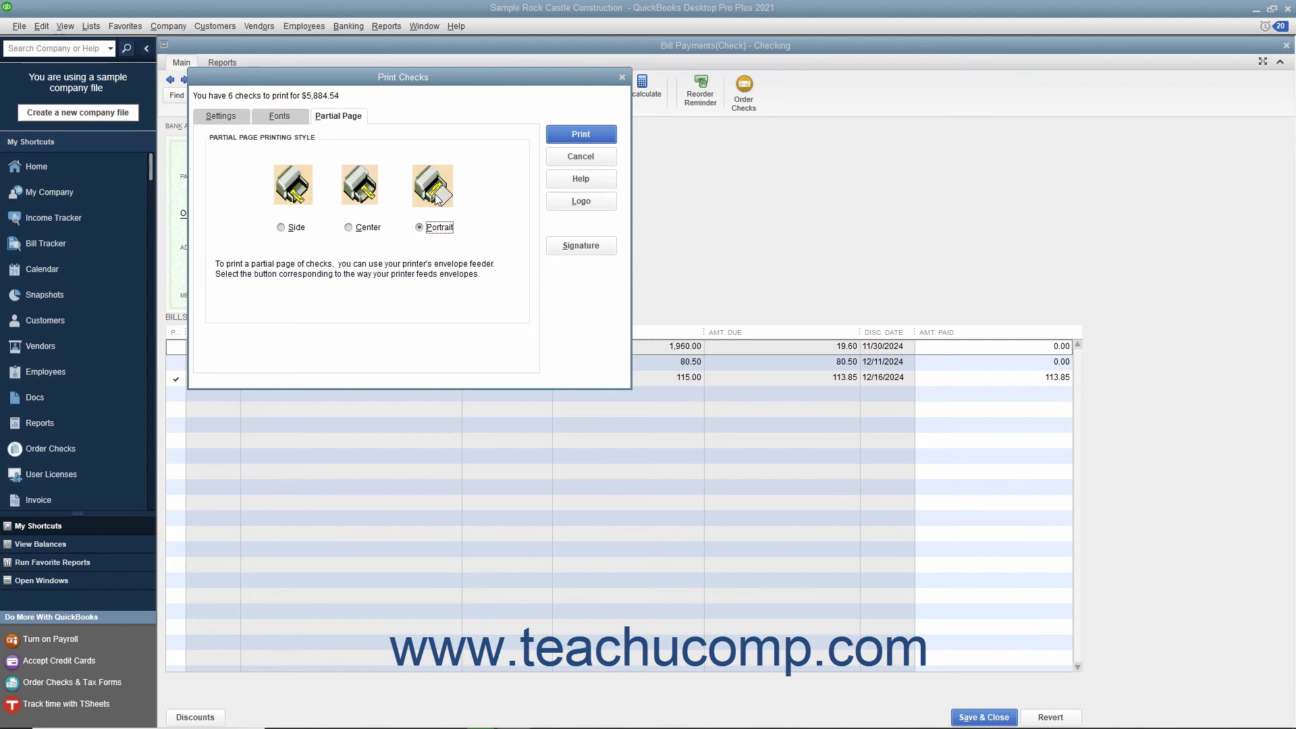
Go back to the Settings tab showing voucher style with logo and signature printing on.
{"action": "left_click", "coordinate": [236, 118]}
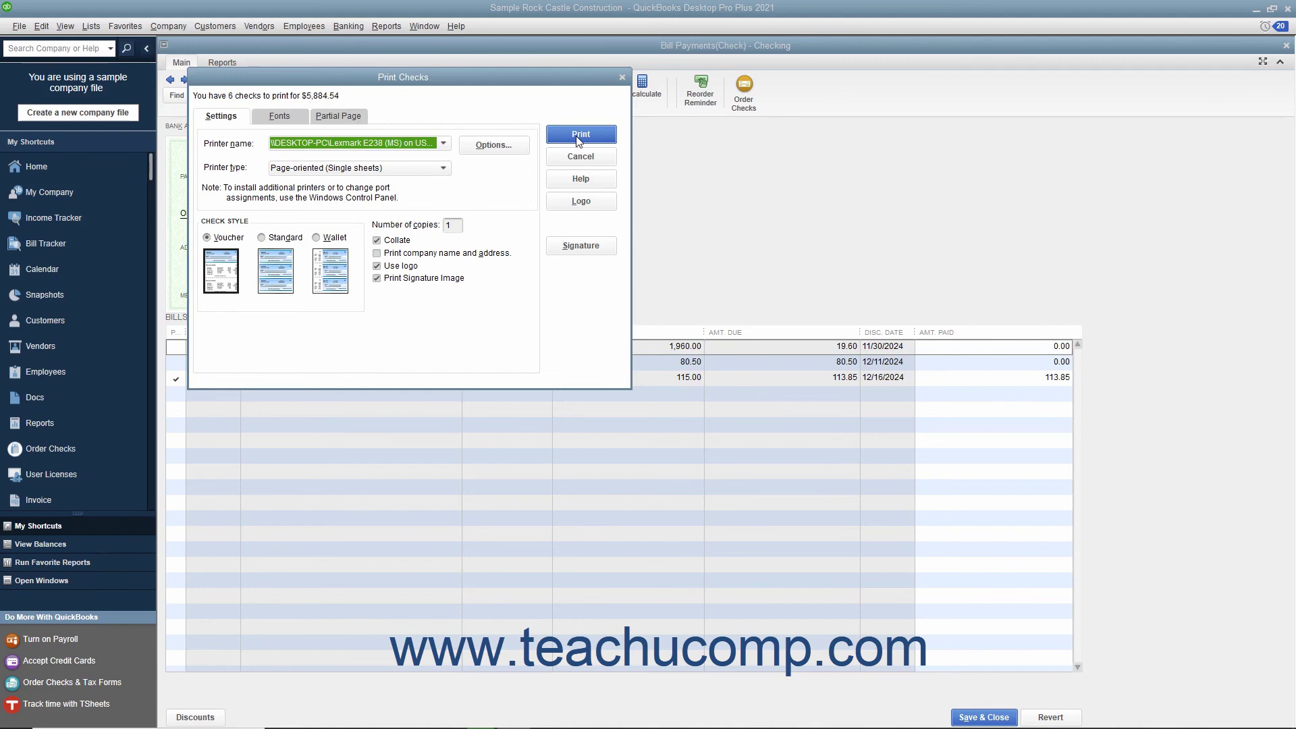
{"action": "left_click", "coordinate": [296, 102]}
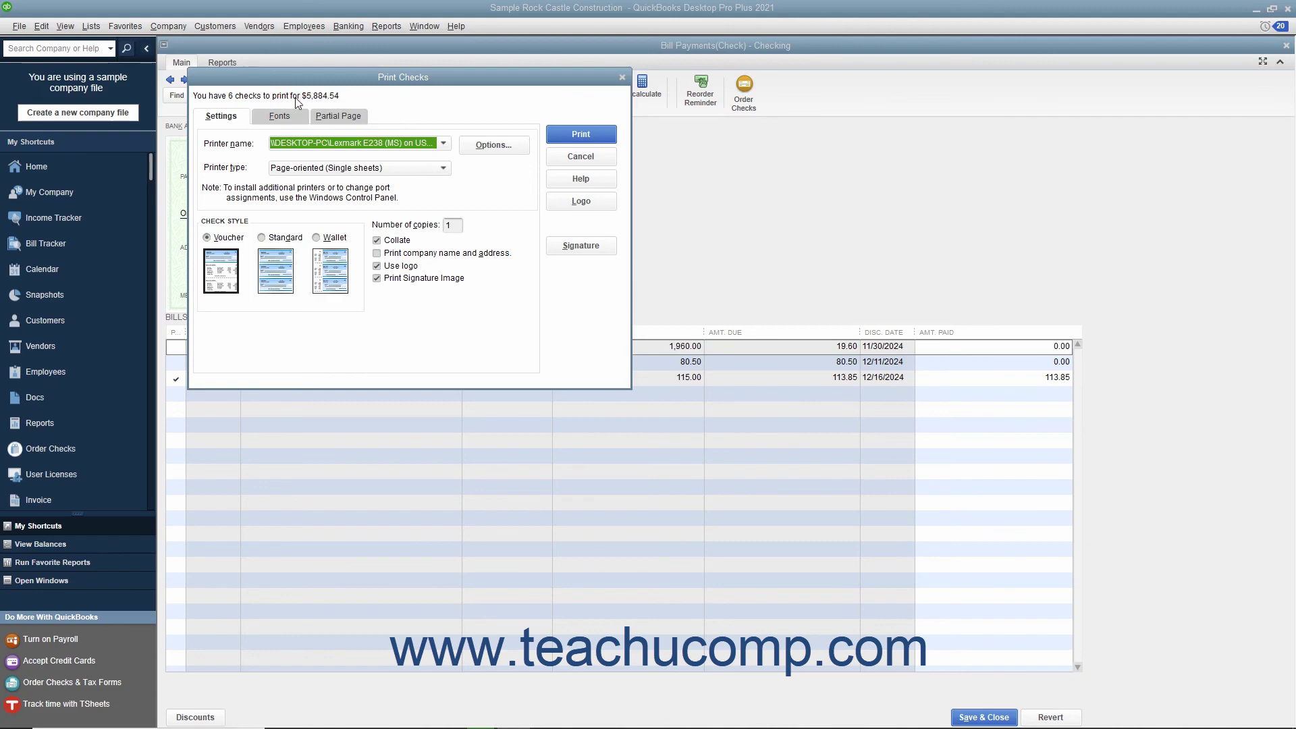